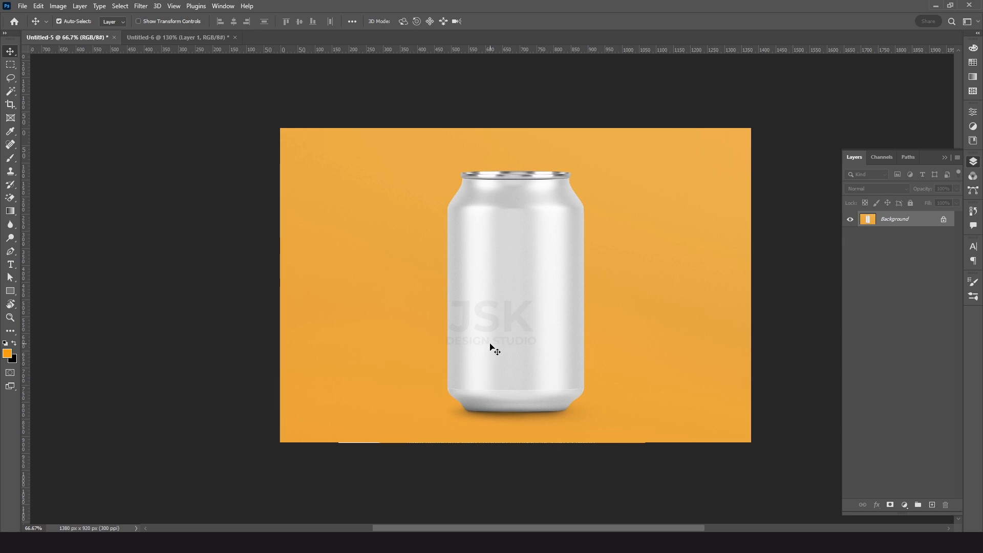
Step: Draw a rectangle shape about 425 × 764 px that covers the whole can
{"action": "left_click", "coordinate": [10, 290]}
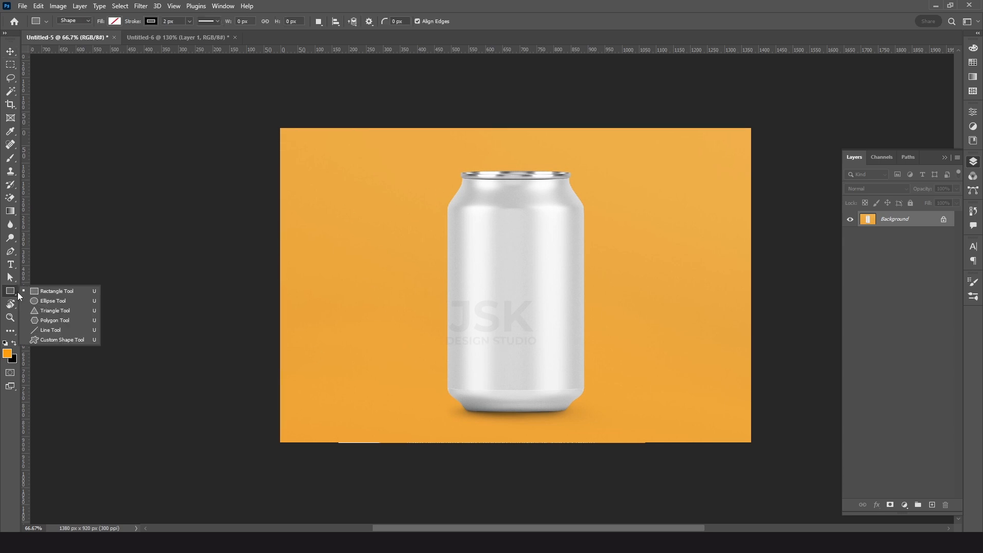
{"action": "left_click", "coordinate": [58, 292]}
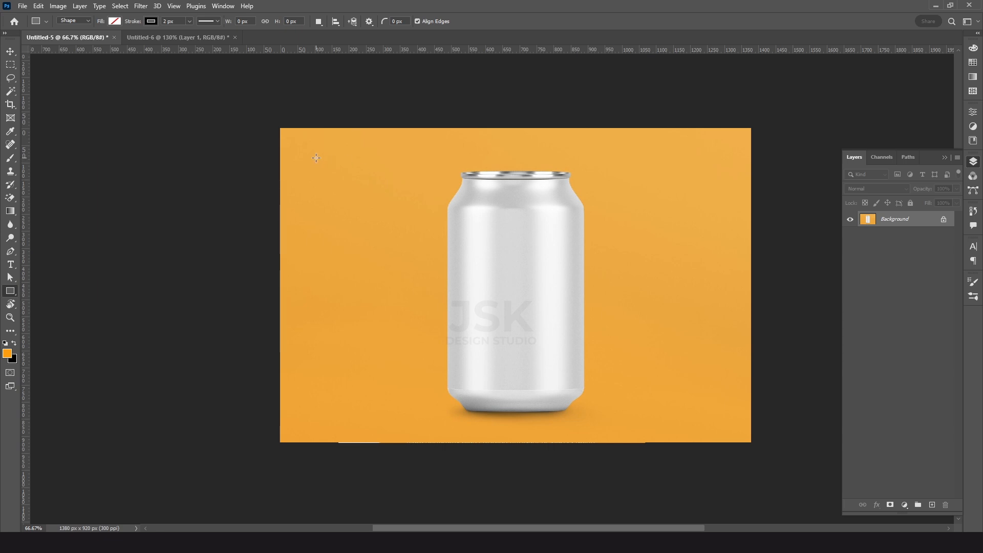
{"action": "left_click_drag", "start_coordinate": [444, 156], "coordinate": [588, 417]}
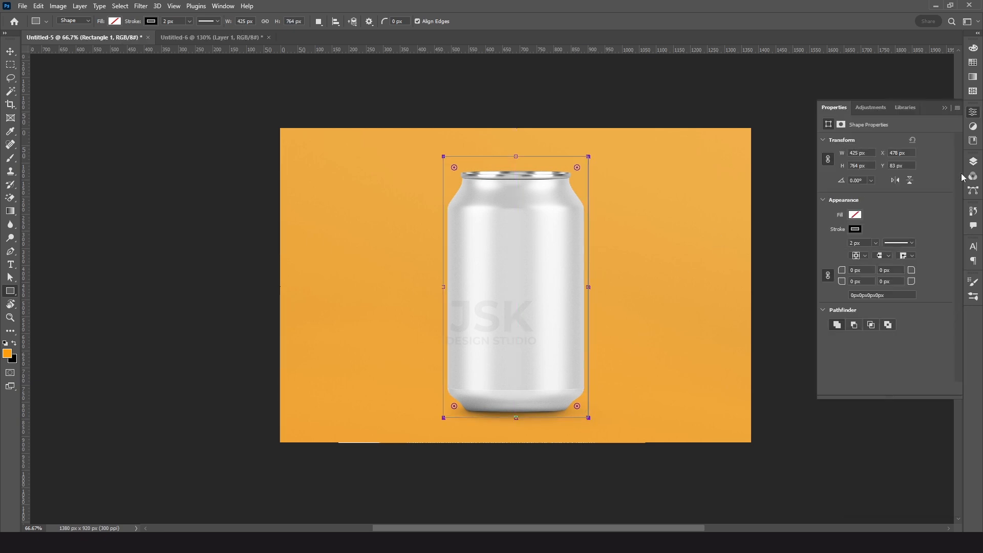
Step: Remove the rectangle's stroke and fill it with the recently used pinkish red
{"action": "left_click", "coordinate": [854, 229]}
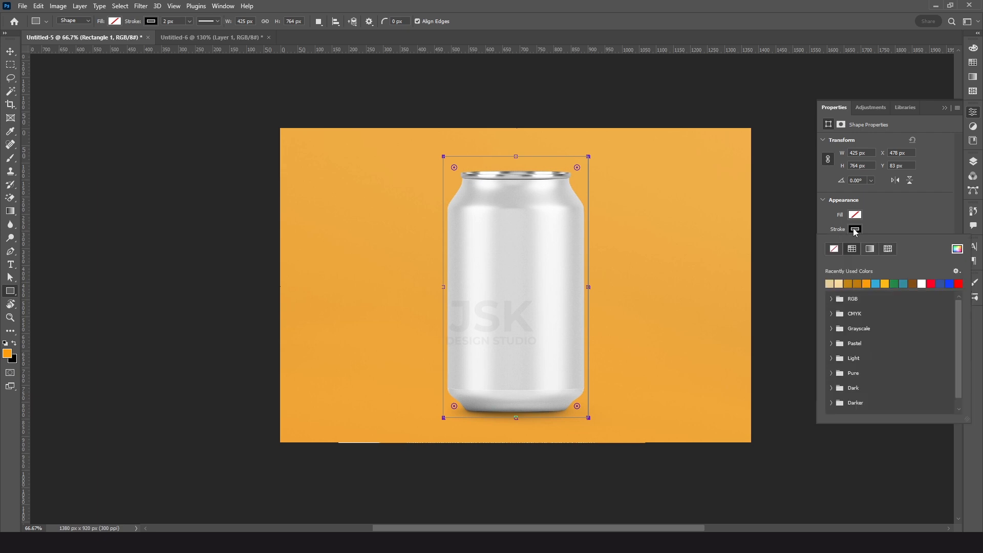
{"action": "left_click", "coordinate": [834, 248]}
{"action": "left_click", "coordinate": [855, 215]}
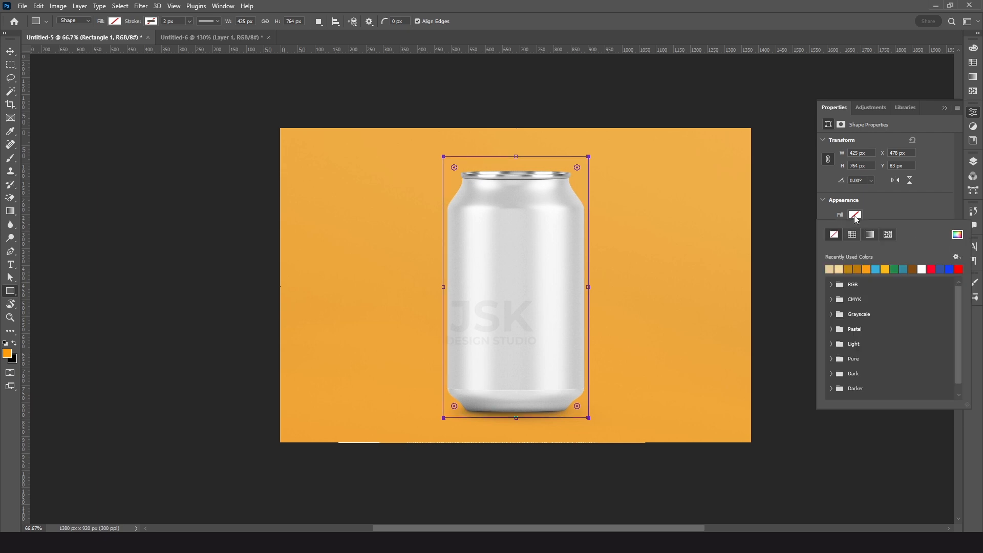
{"action": "left_click", "coordinate": [939, 268]}
{"action": "left_click", "coordinate": [930, 269]}
{"action": "left_click", "coordinate": [940, 269]}
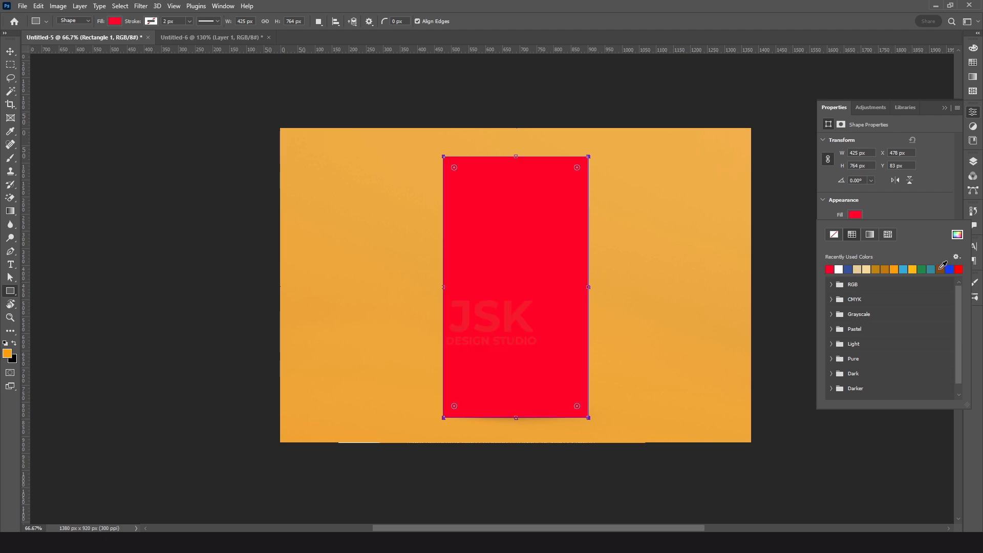
{"action": "left_click", "coordinate": [900, 207]}
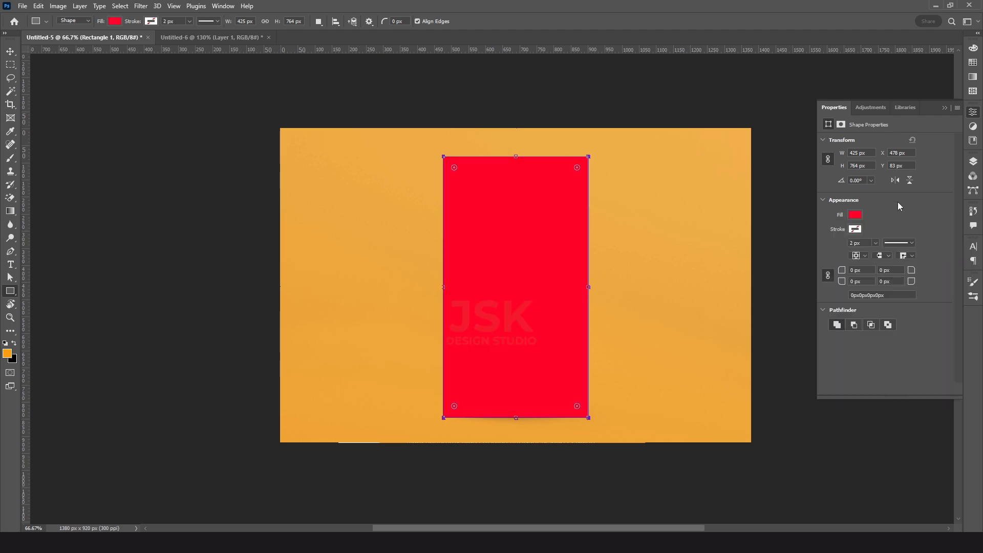
Step: Set the rectangle's opacity to 50% and lower its top edge closer to the can's rim, to about 97% of its height
{"action": "left_click", "coordinate": [973, 161]}
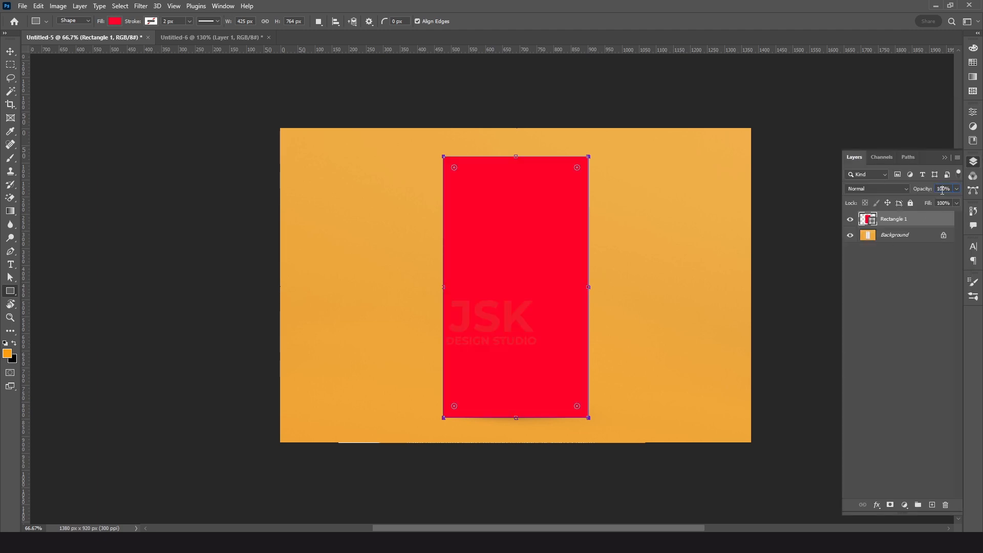
{"action": "type", "text": "50"}
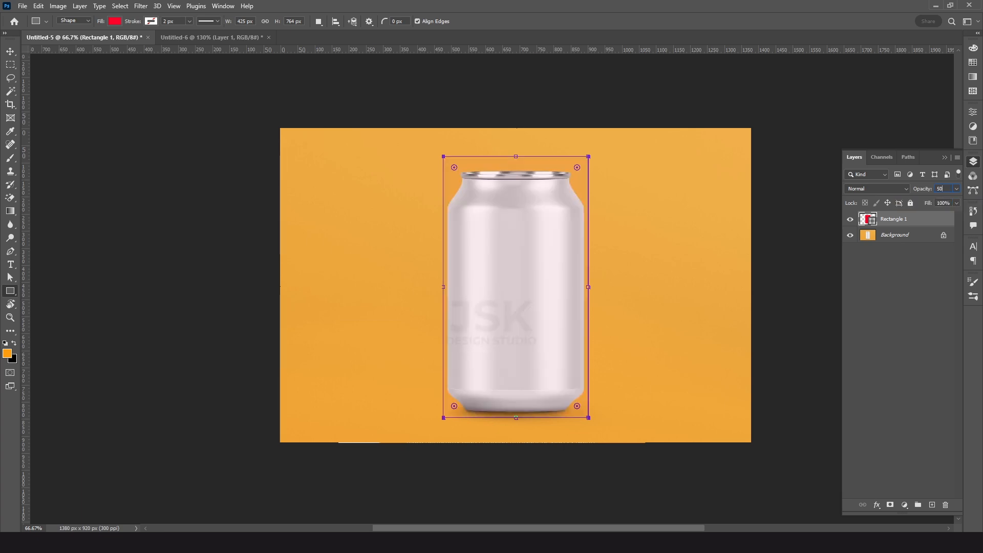
{"action": "type", "text": "v"}
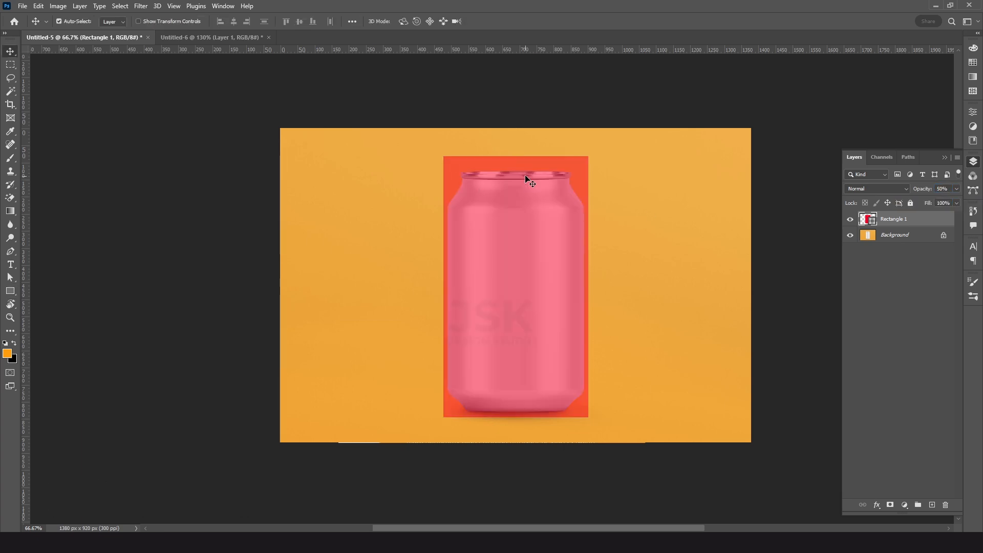
{"action": "key", "text": "ctrl+t"}
{"action": "left_click_drag", "start_coordinate": [516, 156], "coordinate": [516, 165]}
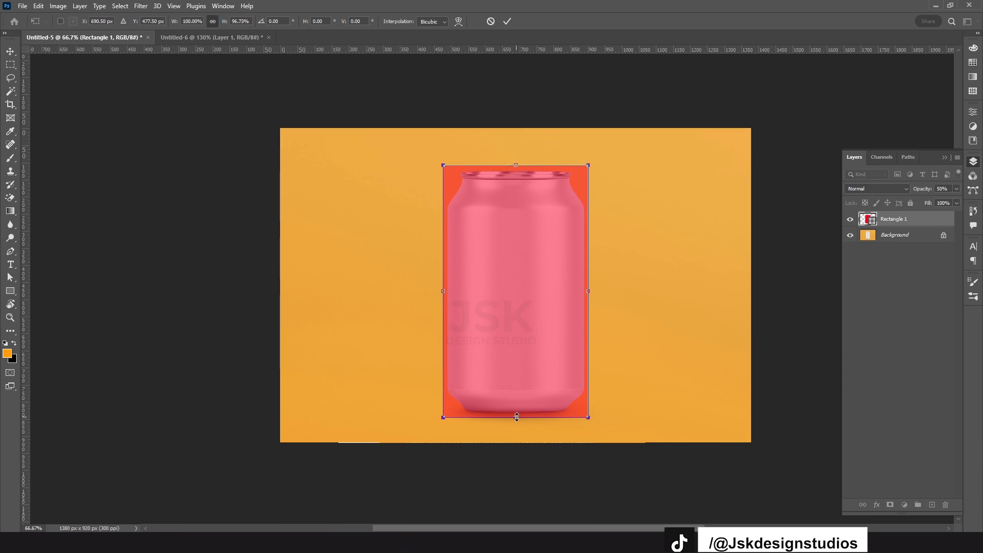
{"action": "key", "text": "Return"}
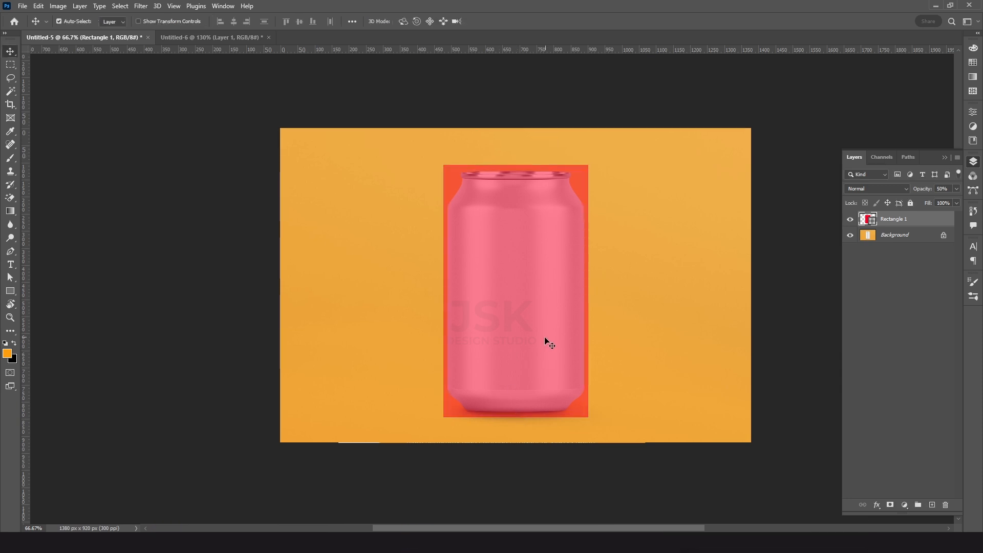
Step: Set the rectangle's opacity to 100% and convert the layer to a Smart Object
{"action": "type", "text": "100"}
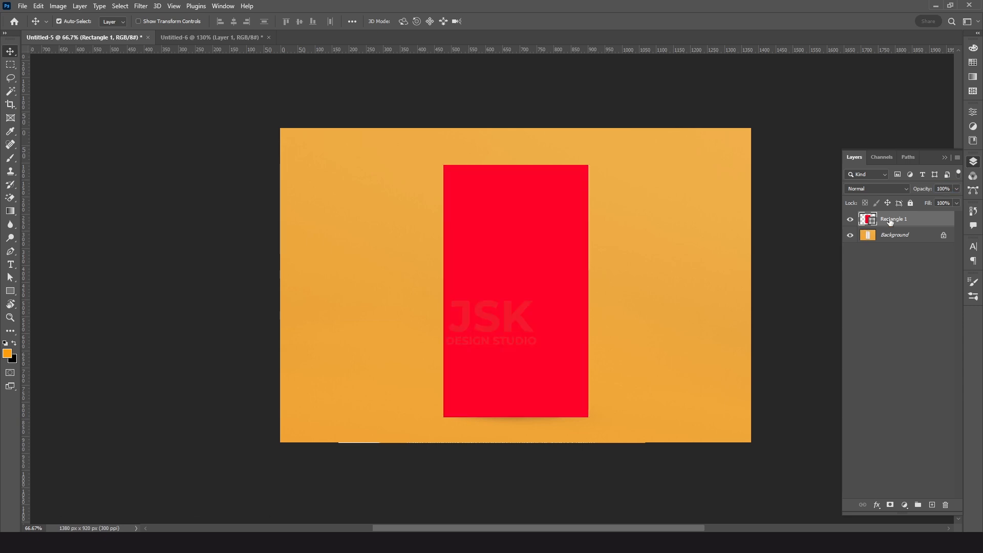
{"action": "right_click", "coordinate": [890, 220]}
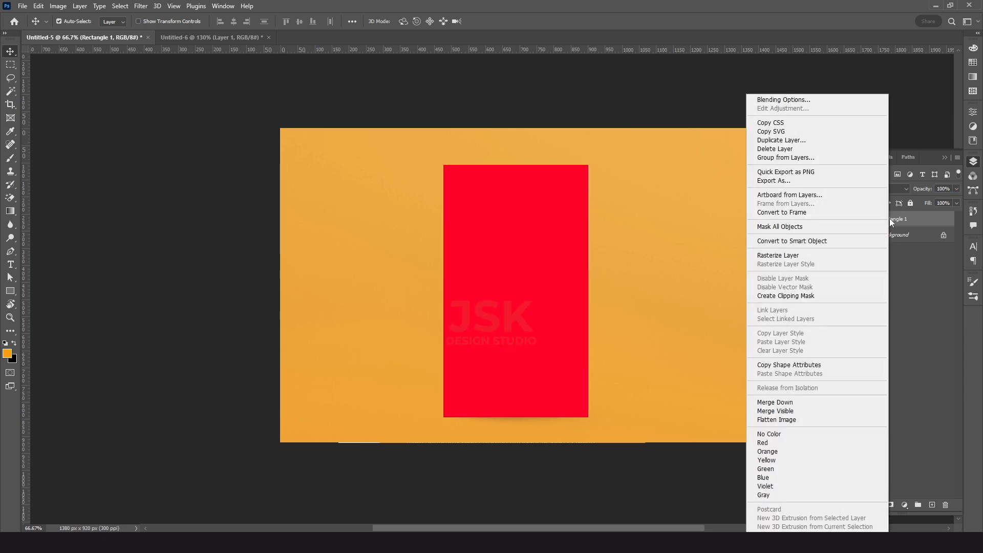
{"action": "left_click", "coordinate": [825, 240]}
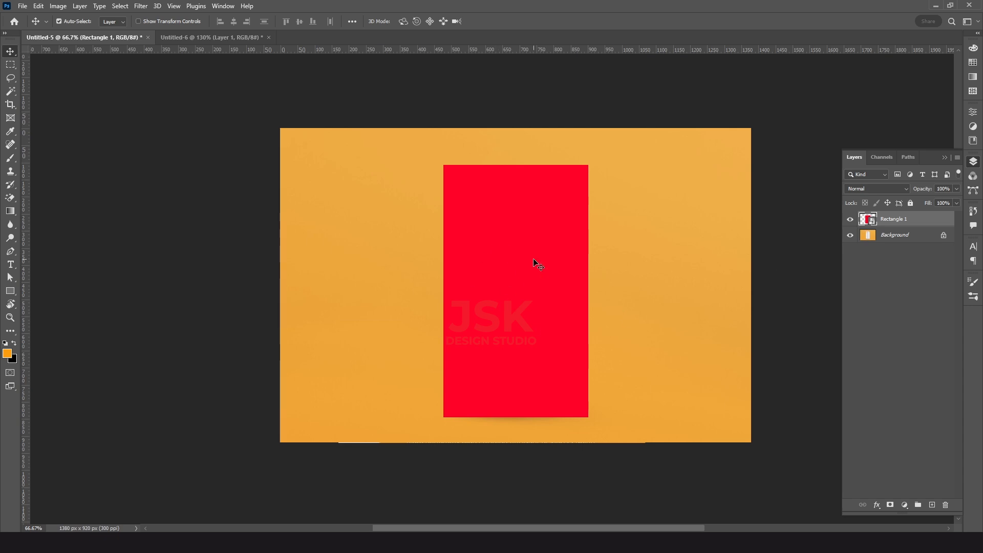
Step: Hide the Rectangle 1 layer and activate the Pen tool
{"action": "left_click", "coordinate": [851, 220]}
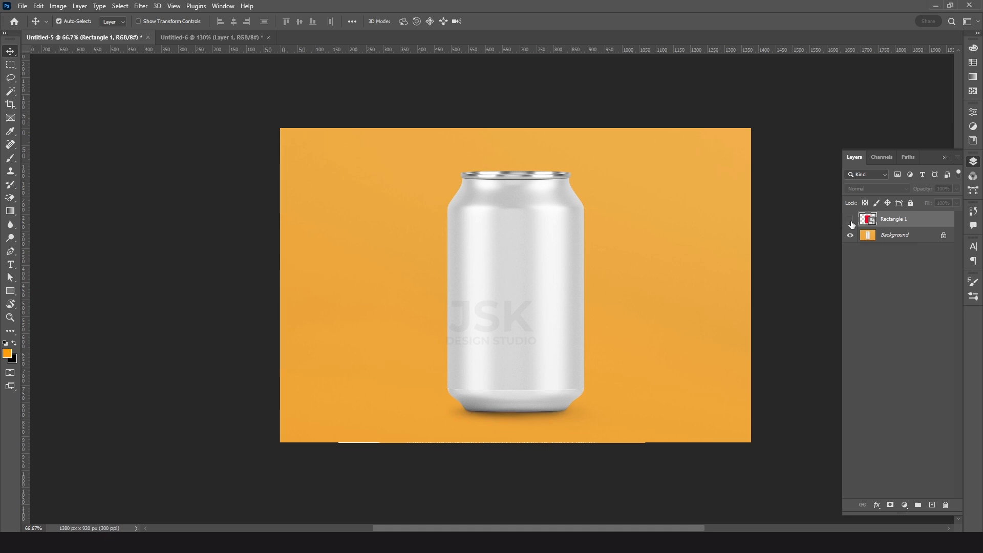
{"action": "key", "text": "o"}
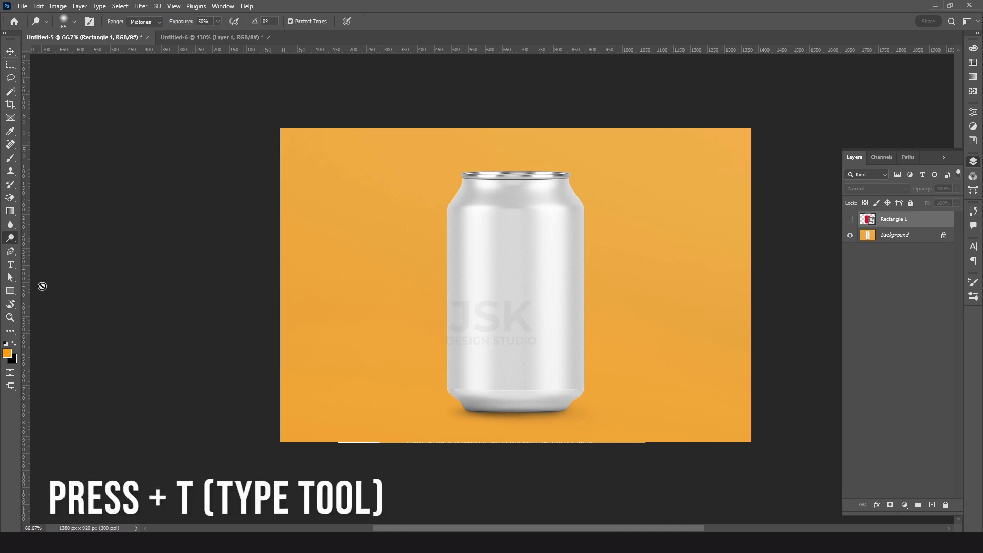
{"action": "key", "text": "p"}
{"action": "right_click", "coordinate": [11, 253]}
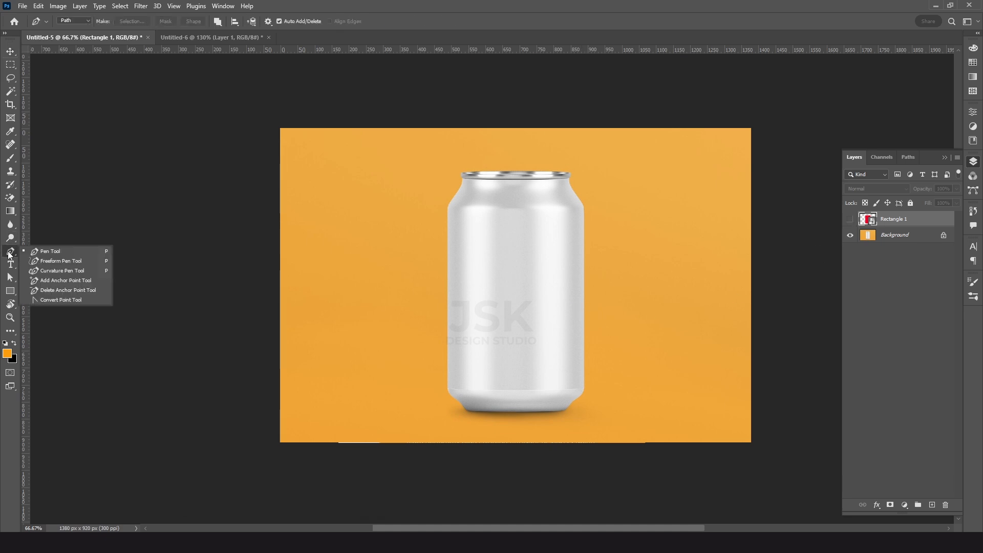
{"action": "left_click", "coordinate": [46, 250]}
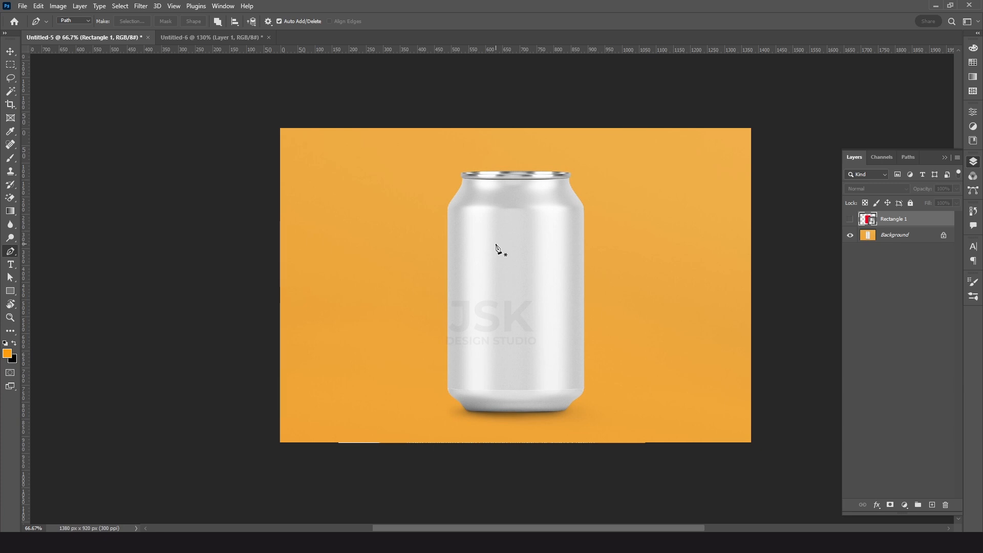
Step: Load the saved outline of the can's body below the rim as a new selection
{"action": "left_click", "coordinate": [120, 5]}
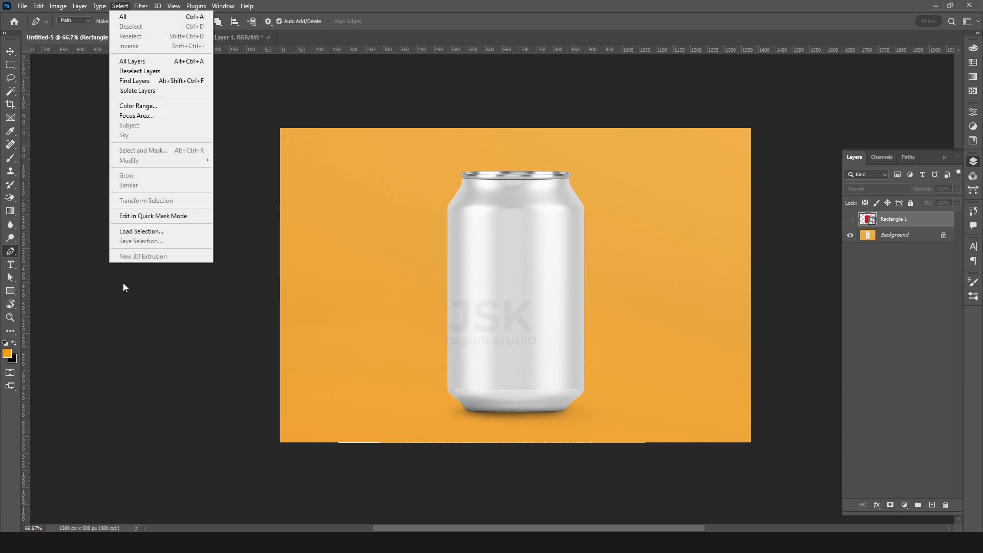
{"action": "left_click", "coordinate": [141, 231]}
{"action": "left_click_drag", "start_coordinate": [514, 124], "coordinate": [691, 157]}
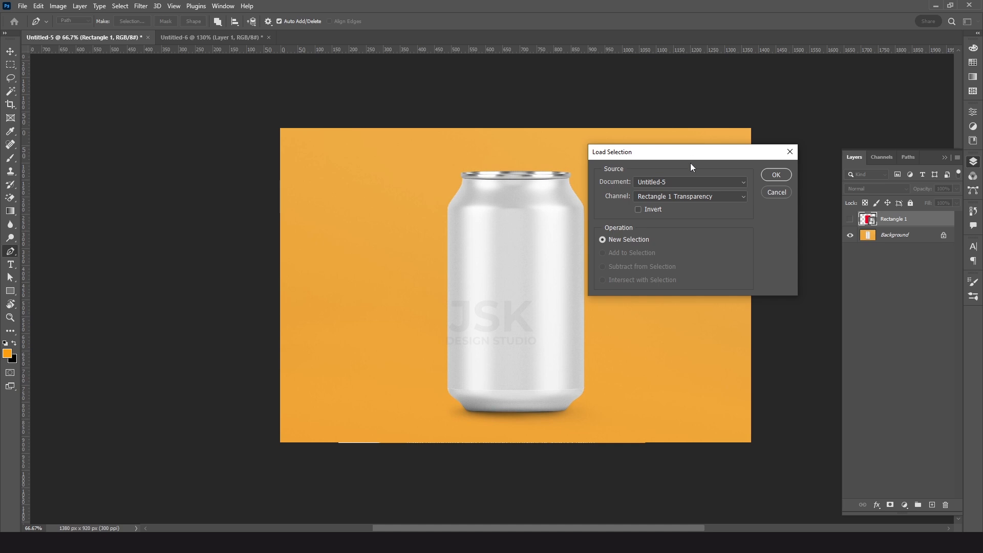
{"action": "left_click", "coordinate": [672, 197]}
{"action": "left_click", "coordinate": [646, 222]}
{"action": "left_click", "coordinate": [776, 175]}
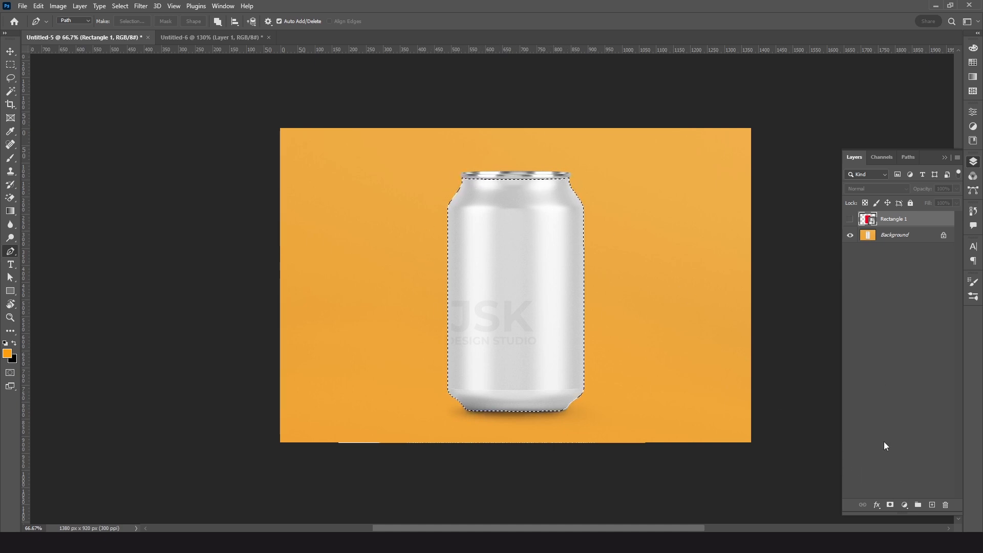
Step: Create a layer group masked by the can selection, and place the Rectangle 1 layer inside it with its visibility on
{"action": "left_click", "coordinate": [917, 505]}
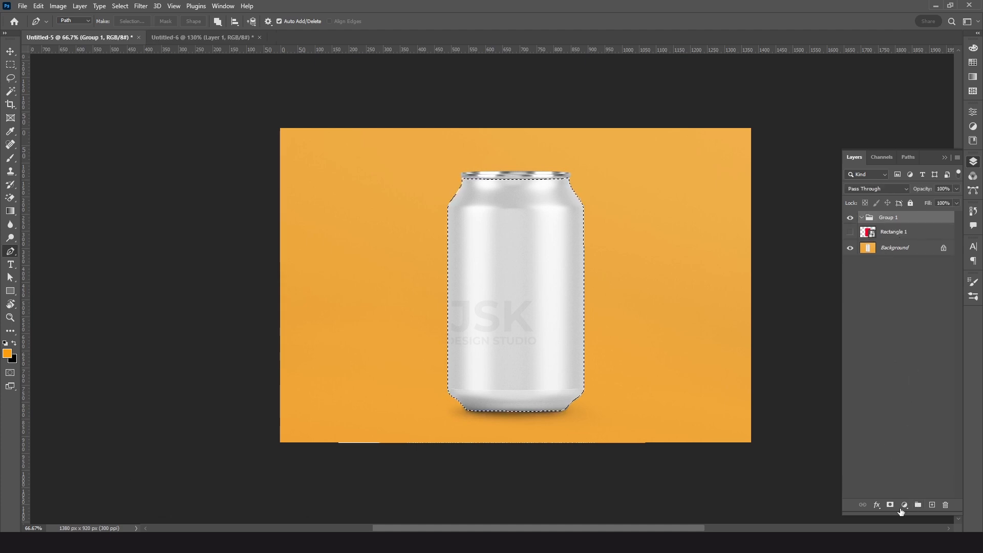
{"action": "left_click", "coordinate": [890, 504]}
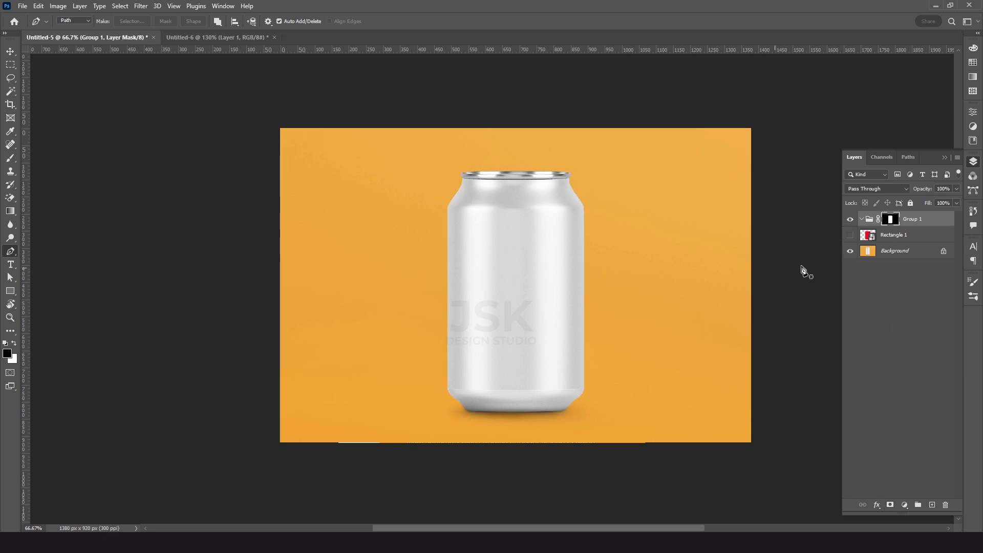
{"action": "left_click", "coordinate": [850, 235]}
{"action": "left_click_drag", "start_coordinate": [894, 239], "coordinate": [894, 229]}
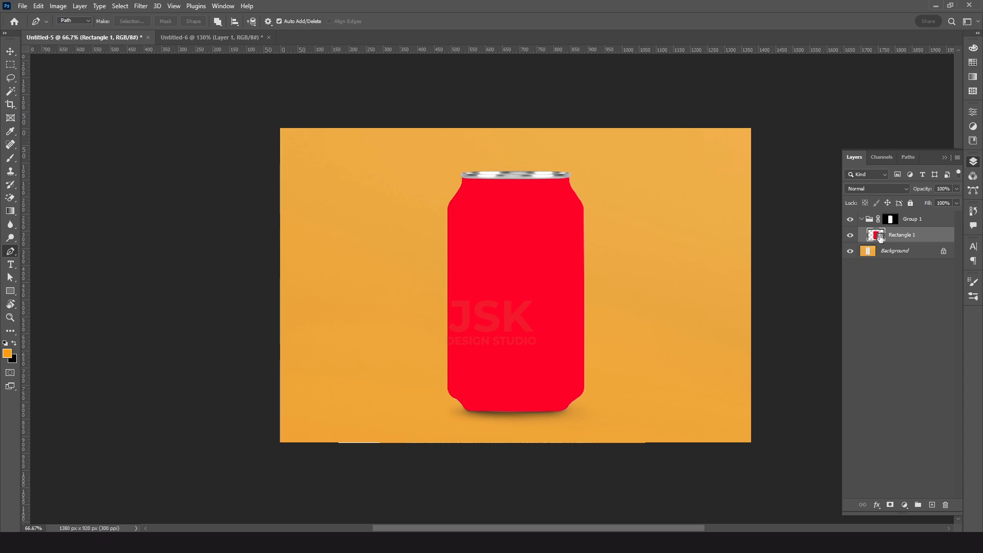
Step: Open the contents of the Rectangle 1 Smart Object and copy the orange juice poster from Untitled-6 into it
{"action": "double_click", "coordinate": [877, 235]}
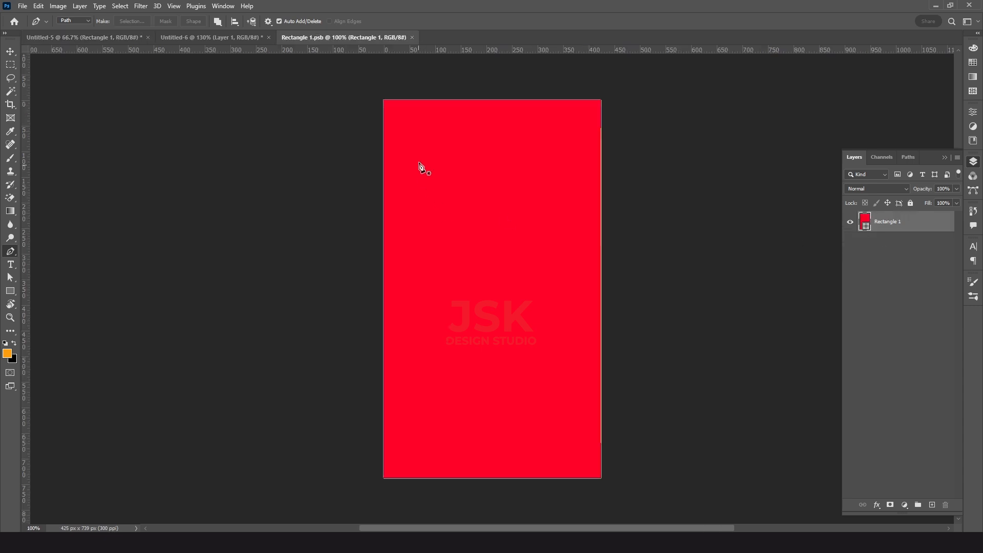
{"action": "left_click", "coordinate": [130, 38]}
{"action": "left_click", "coordinate": [189, 38]}
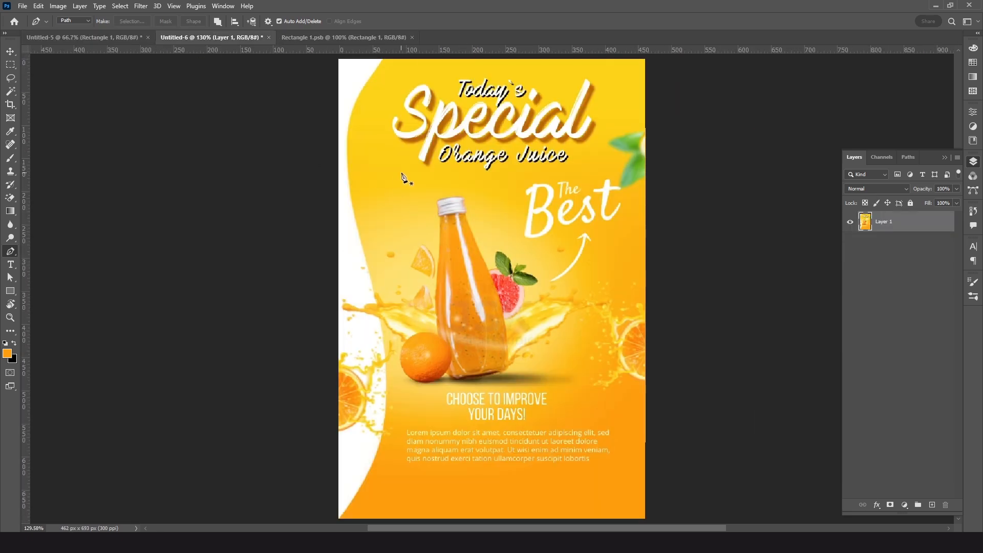
{"action": "key", "text": "v"}
{"action": "left_click_drag", "start_coordinate": [497, 175], "coordinate": [490, 203]}
Step: Enlarge the poster layer slightly and reposition it so it fills the Smart Object down to the lower edge
{"action": "key", "text": "ctrl+t"}
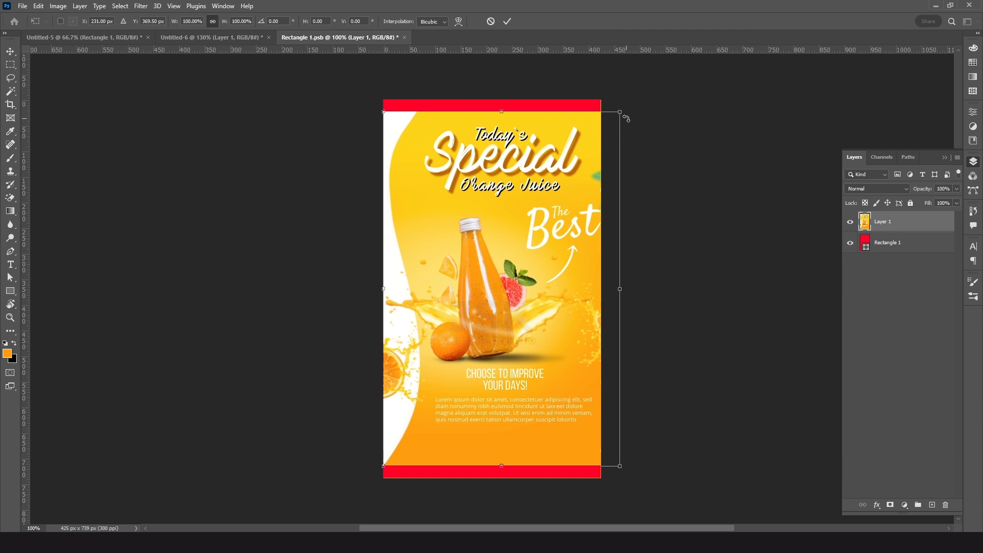
{"action": "left_click_drag", "start_coordinate": [620, 112], "coordinate": [627, 105]}
{"action": "left_click_drag", "start_coordinate": [573, 187], "coordinate": [563, 197]}
{"action": "key", "text": "Return"}
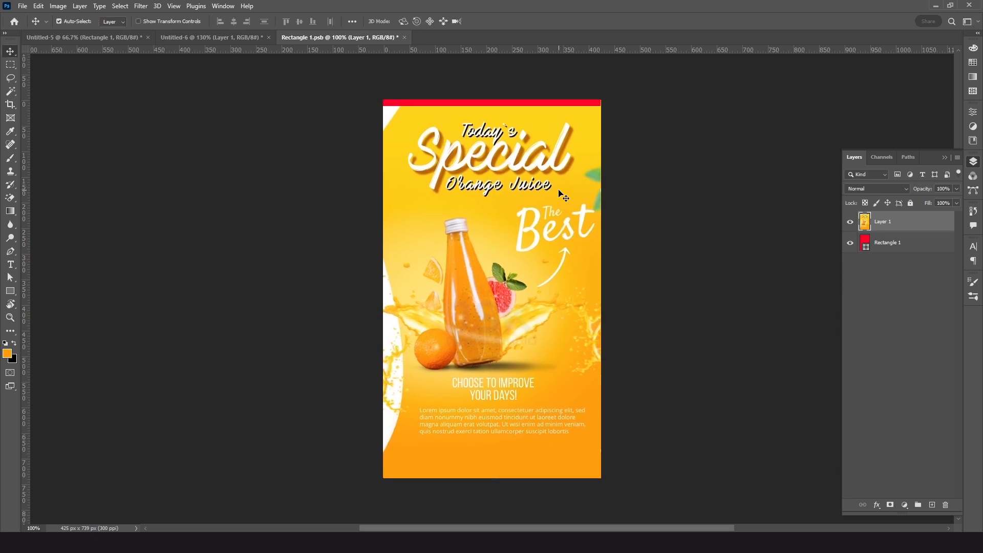
Step: Save the Smart Object's contents and return to the can mockup in Untitled-5
{"action": "key", "text": "ctrl+s"}
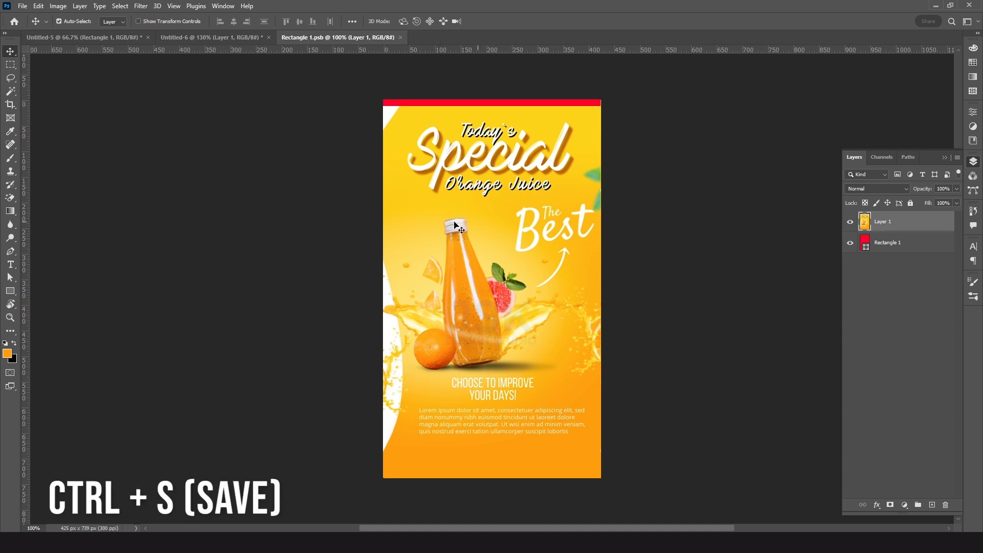
{"action": "left_click", "coordinate": [195, 35]}
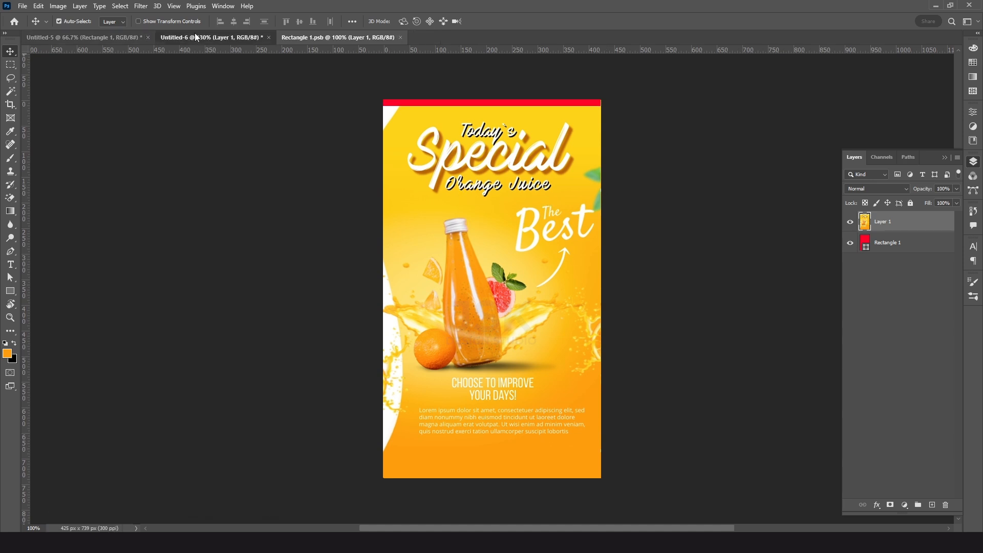
{"action": "left_click", "coordinate": [124, 37]}
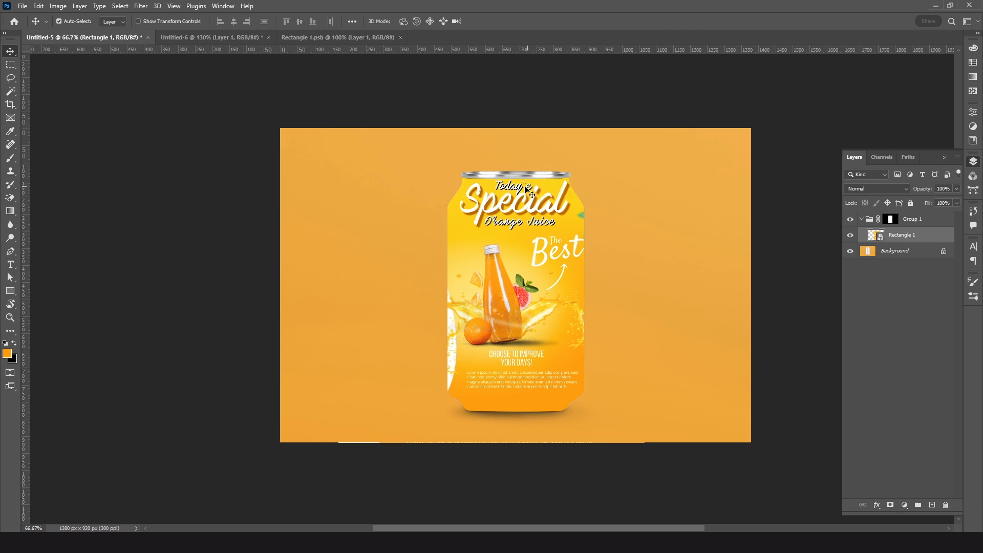
Step: Nudge the poster down a few pixels inside Rectangle 1.psb, save it, and return to Untitled-5
{"action": "left_click", "coordinate": [342, 38]}
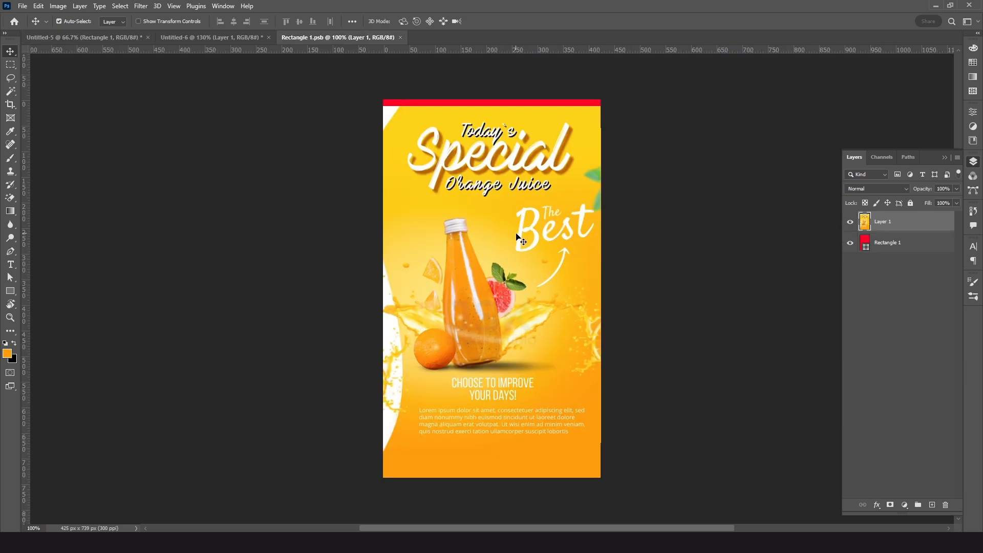
{"action": "key", "text": "Down"}
{"action": "key", "text": "Down"}
{"action": "key", "text": "Down"}
{"action": "key", "text": "Down"}
{"action": "key", "text": "Down"}
{"action": "key", "text": "ctrl+s"}
{"action": "left_click", "coordinate": [119, 38]}
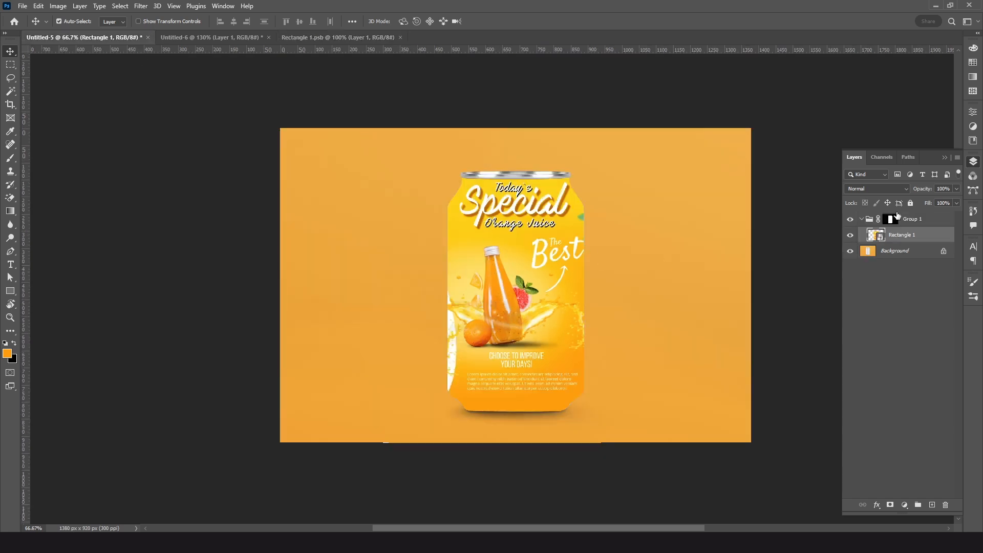
Step: Set the Rectangle 1 label's blend mode to Linear Burn and convert the locked Background into a regular layer
{"action": "left_click", "coordinate": [865, 188]}
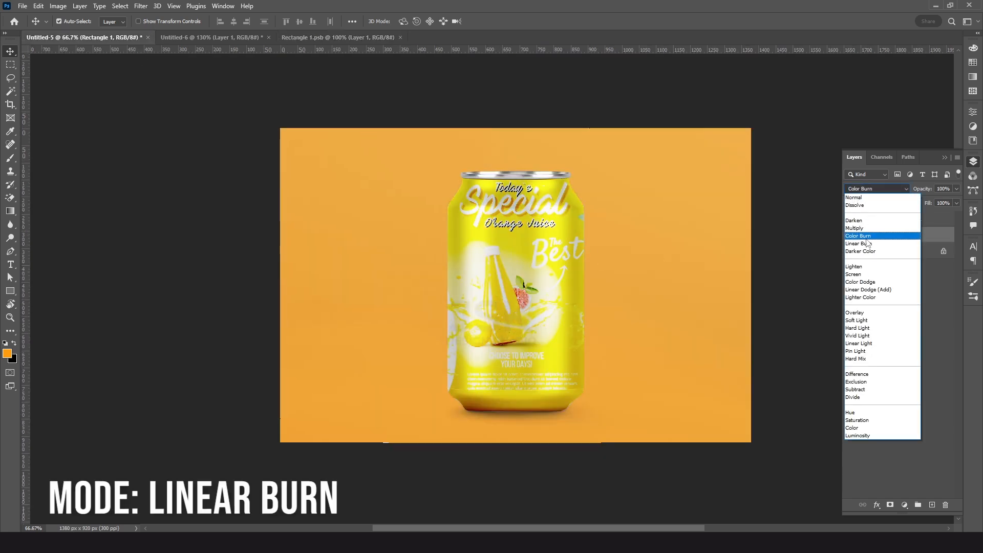
{"action": "left_click", "coordinate": [865, 244]}
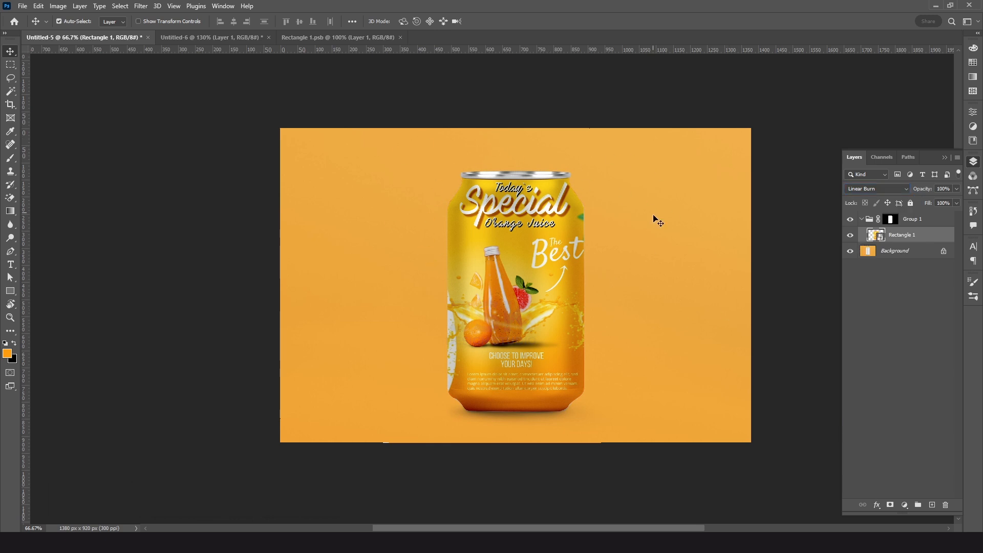
{"action": "left_click", "coordinate": [888, 254]}
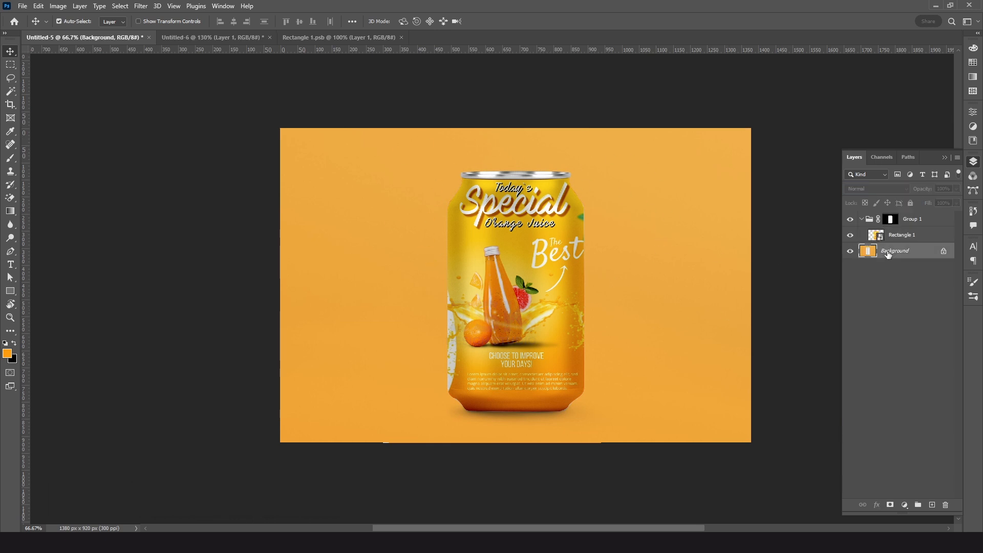
{"action": "double_click", "coordinate": [888, 253], "text": "alt"}
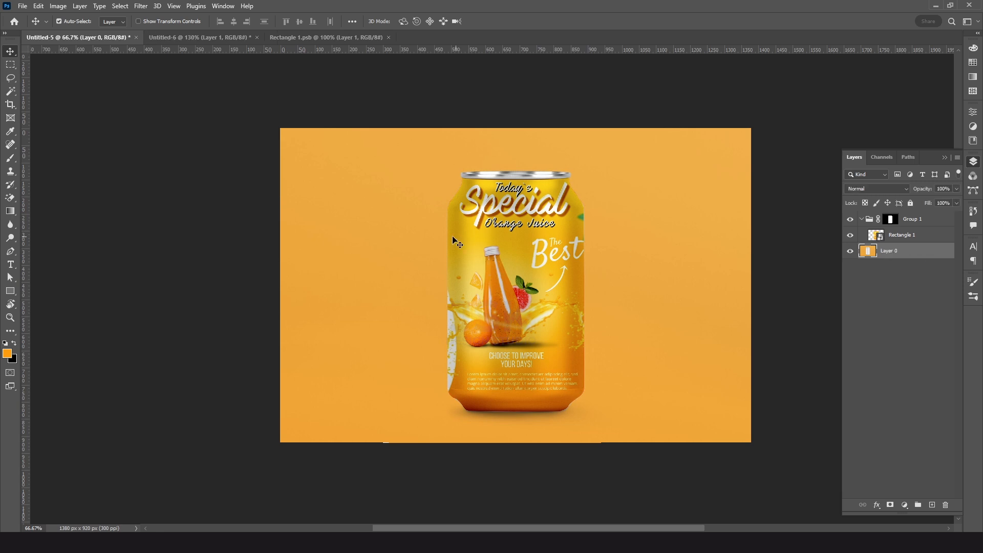
Step: Load the saved Can channel as a new selection around the can body
{"action": "left_click", "coordinate": [120, 6]}
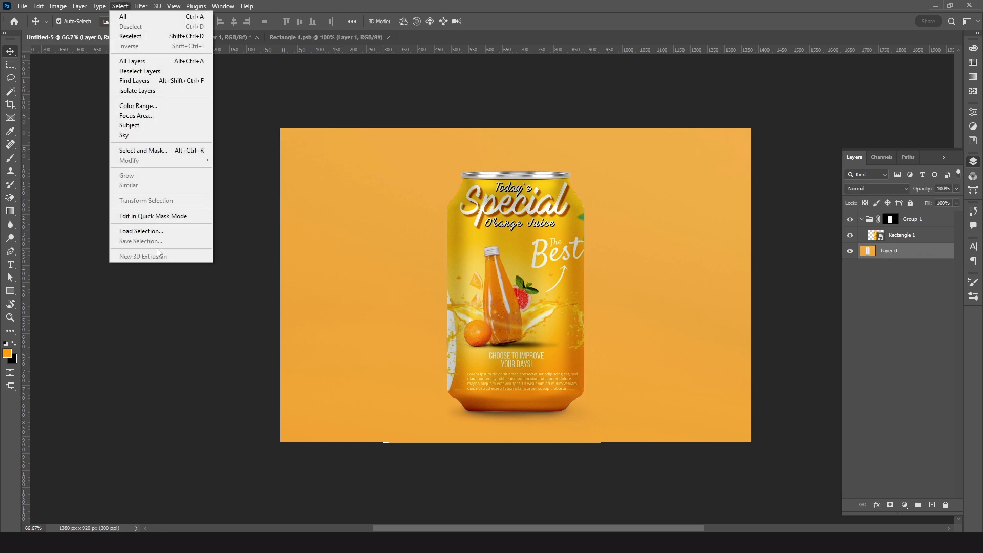
{"action": "left_click", "coordinate": [148, 231]}
{"action": "left_click", "coordinate": [680, 192]}
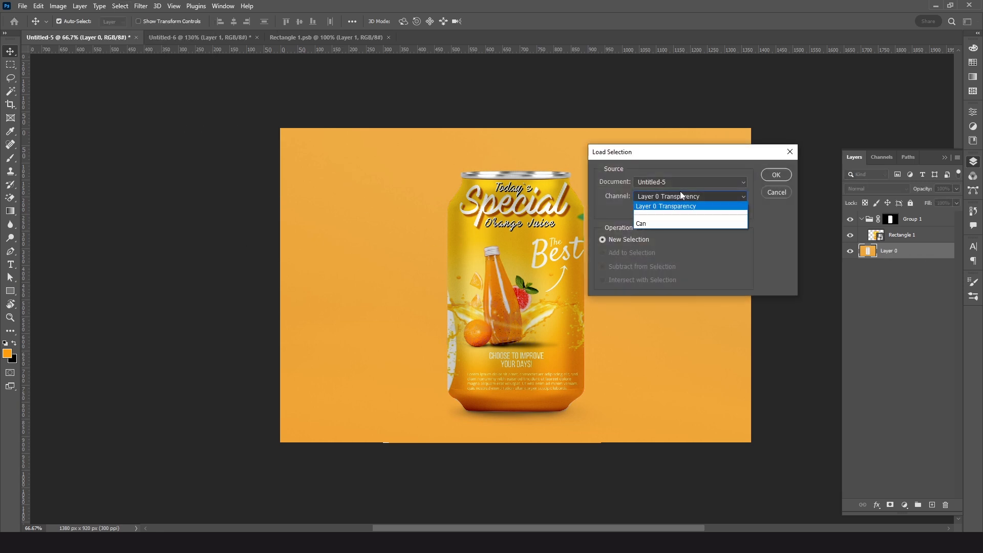
{"action": "left_click", "coordinate": [641, 221]}
{"action": "key", "text": "Return"}
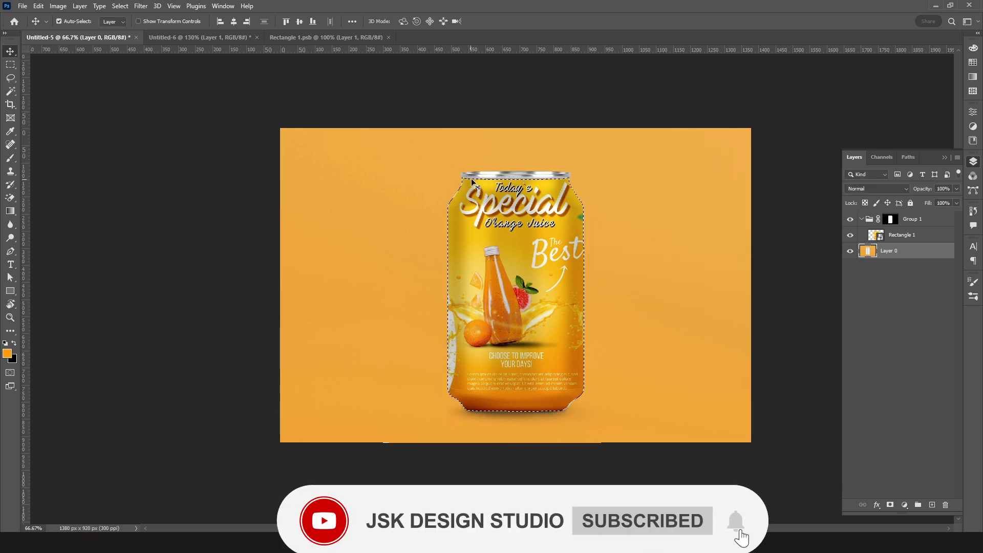
Step: Trace the can's metal rim with a closed Pen tool path overlapping the label, and add it to the can selection
{"action": "key", "text": "ctrl+space"}
{"action": "left_click", "coordinate": [513, 216]}
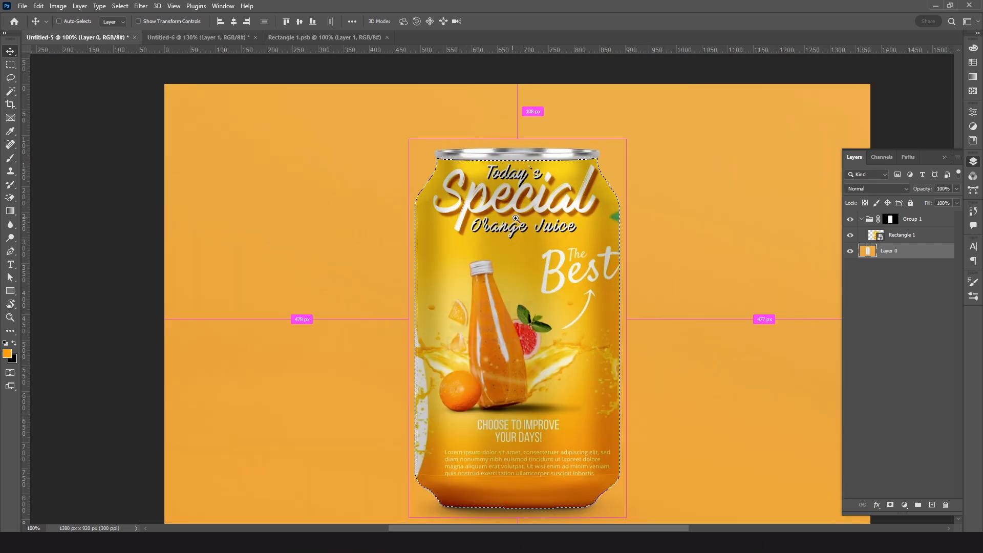
{"action": "left_click", "coordinate": [512, 217]}
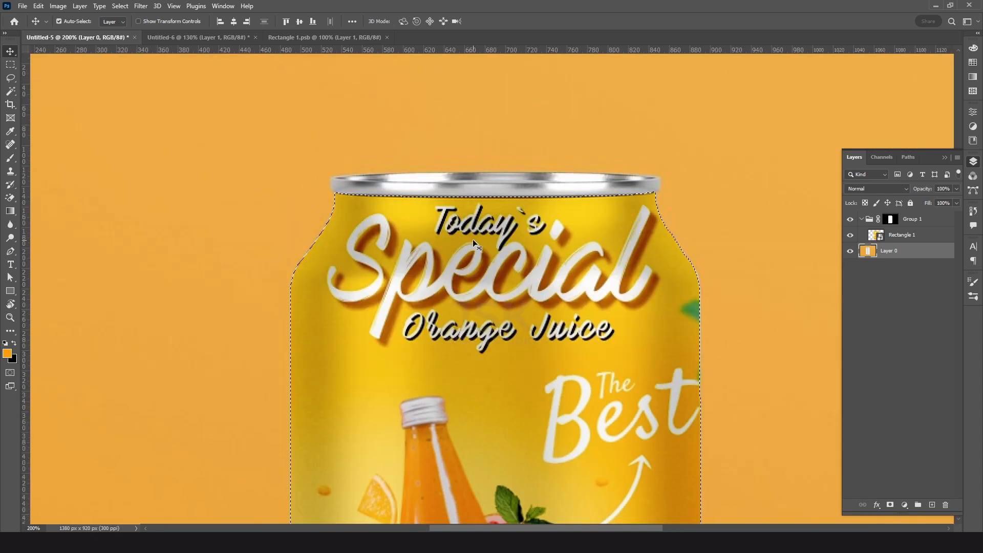
{"action": "key", "text": "p"}
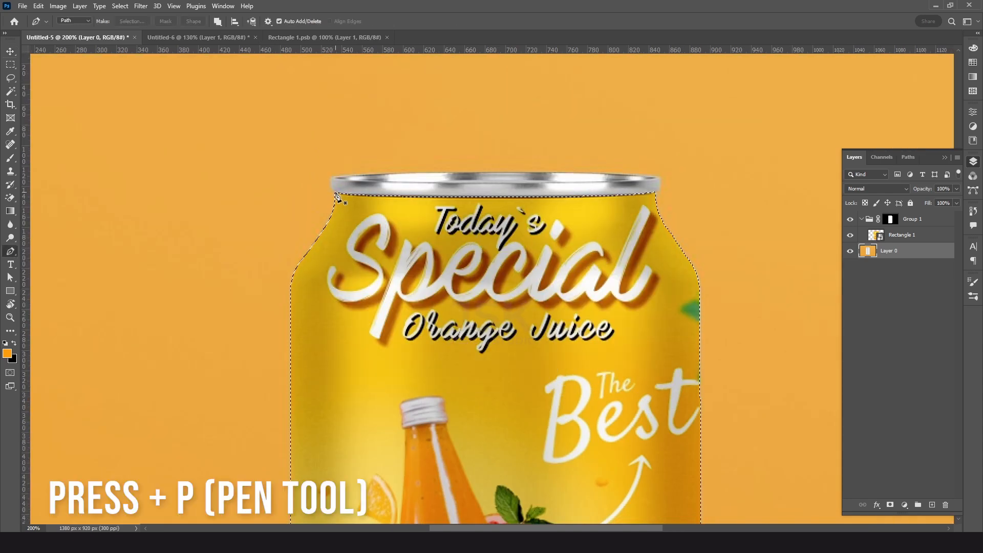
{"action": "left_click", "coordinate": [332, 188]}
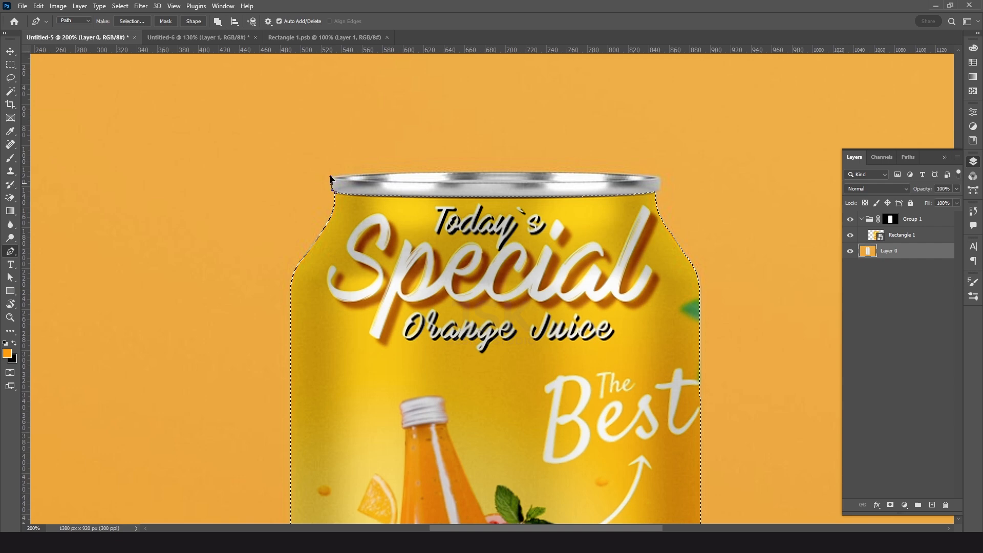
{"action": "left_click_drag", "start_coordinate": [497, 171], "coordinate": [561, 176]}
{"action": "left_click", "coordinate": [656, 177]}
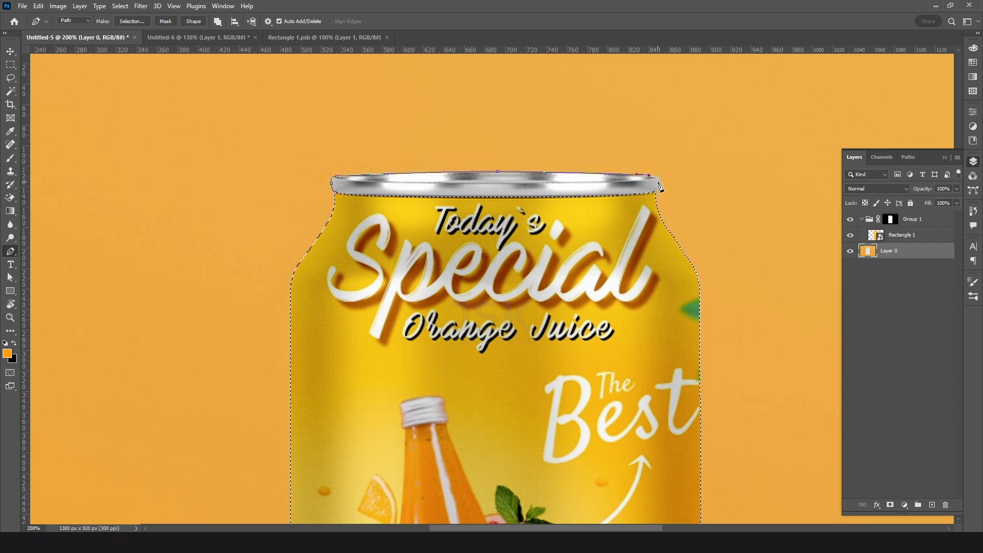
{"action": "left_click_drag", "start_coordinate": [659, 189], "coordinate": [655, 197]}
{"action": "left_click", "coordinate": [600, 206]}
{"action": "left_click", "coordinate": [428, 211]}
{"action": "left_click", "coordinate": [358, 208]}
{"action": "left_click", "coordinate": [333, 188]}
{"action": "key", "text": "ctrl+shift+Return"}
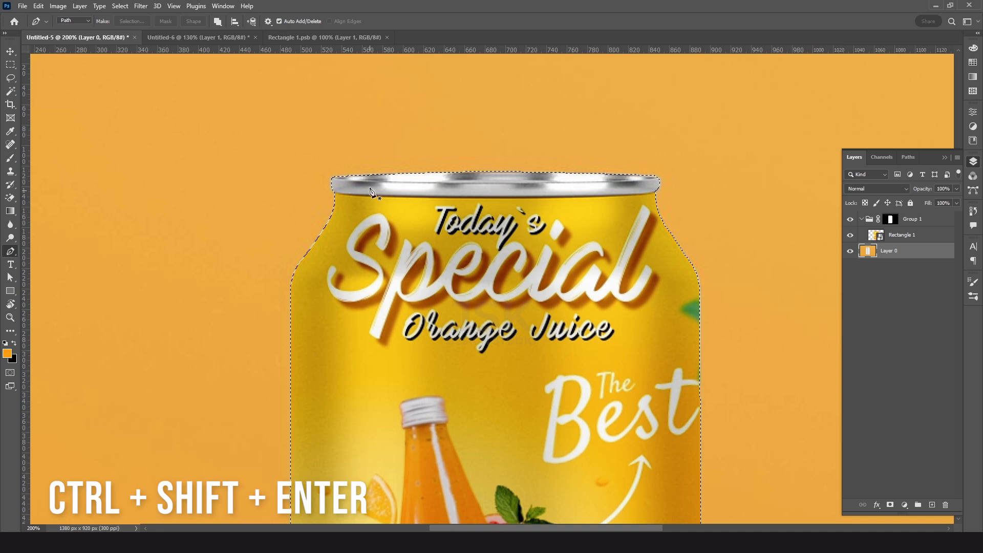
Step: Save the extended can selection as a new channel named Can 2
{"action": "left_click", "coordinate": [117, 6]}
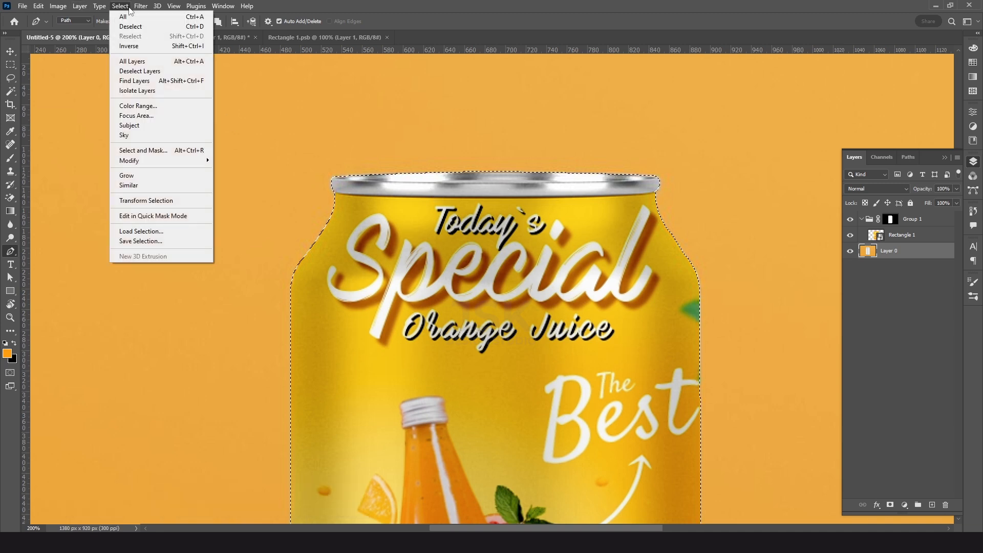
{"action": "left_click", "coordinate": [147, 241]}
{"action": "type", "text": "Can "}
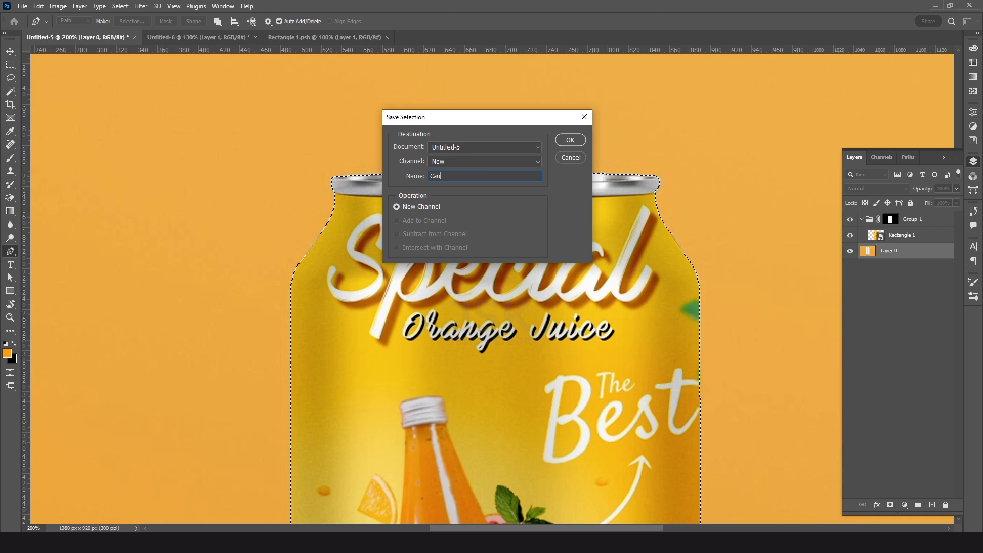
{"action": "type", "text": "2"}
{"action": "left_click", "coordinate": [570, 140]}
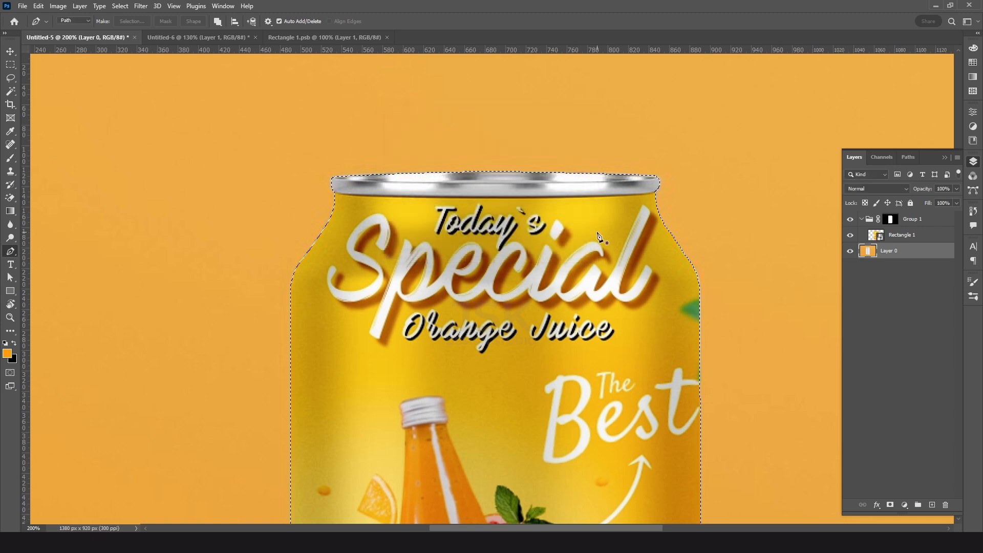
Step: Add a Solid Color fill layer above Layer 0 from the can selection, using the dark yellow be9f10
{"action": "scroll", "coordinate": [554, 323], "scroll_direction": "down", "scroll_amount": 2}
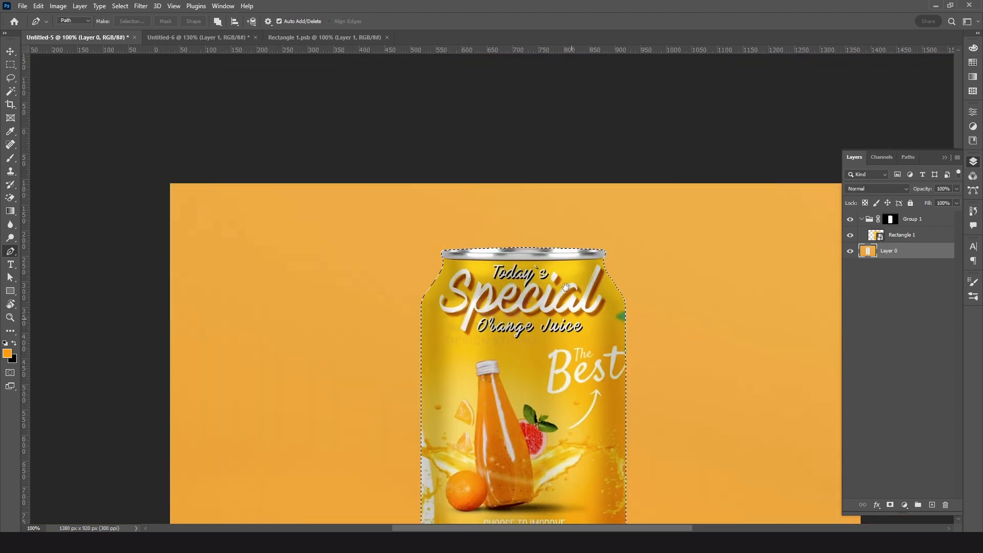
{"action": "scroll", "coordinate": [554, 323], "scroll_direction": "down", "scroll_amount": 3}
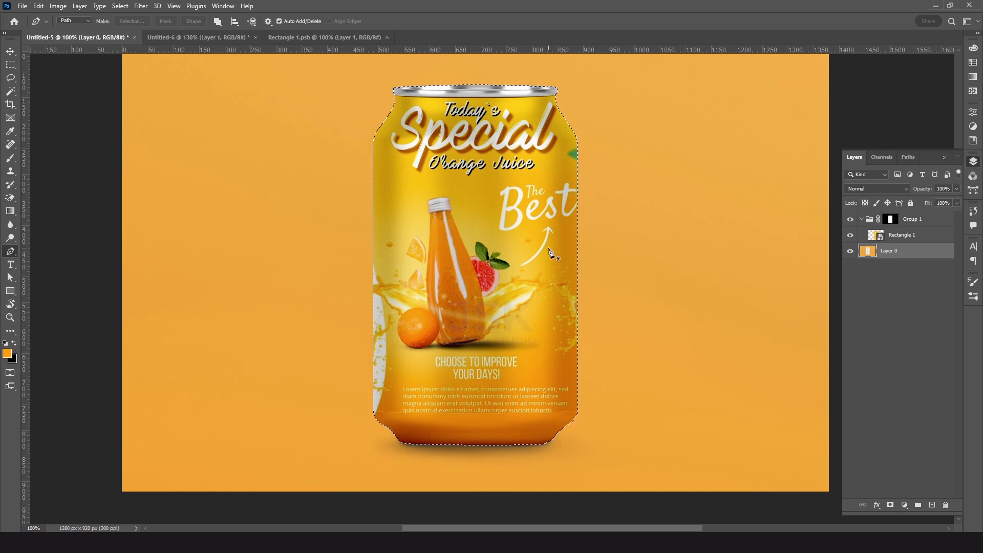
{"action": "left_click", "coordinate": [904, 505]}
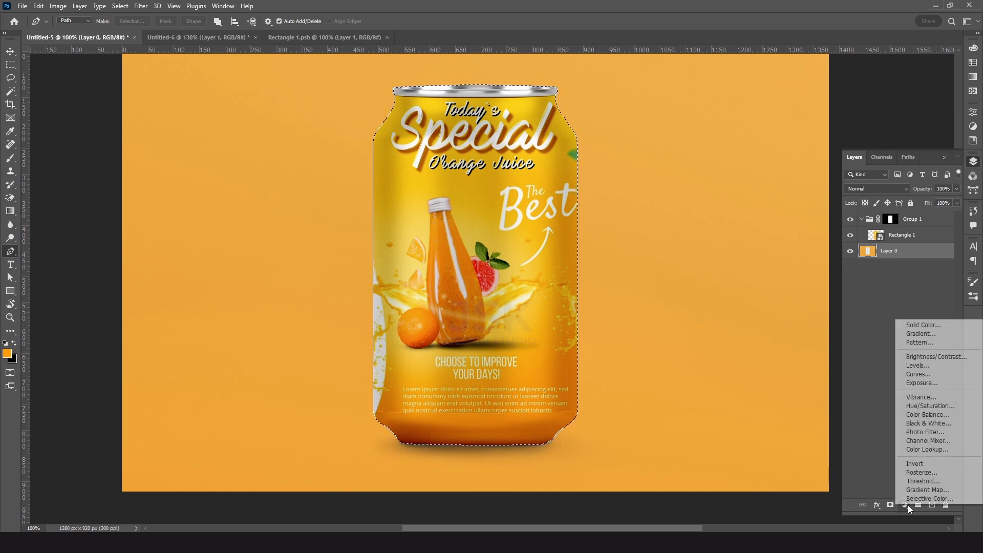
{"action": "left_click", "coordinate": [921, 325]}
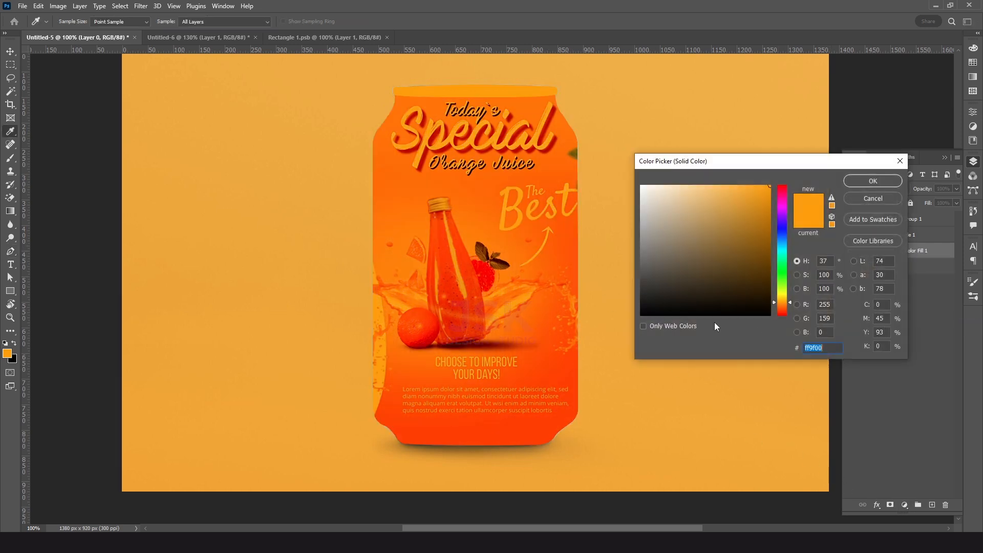
{"action": "left_click", "coordinate": [783, 293]}
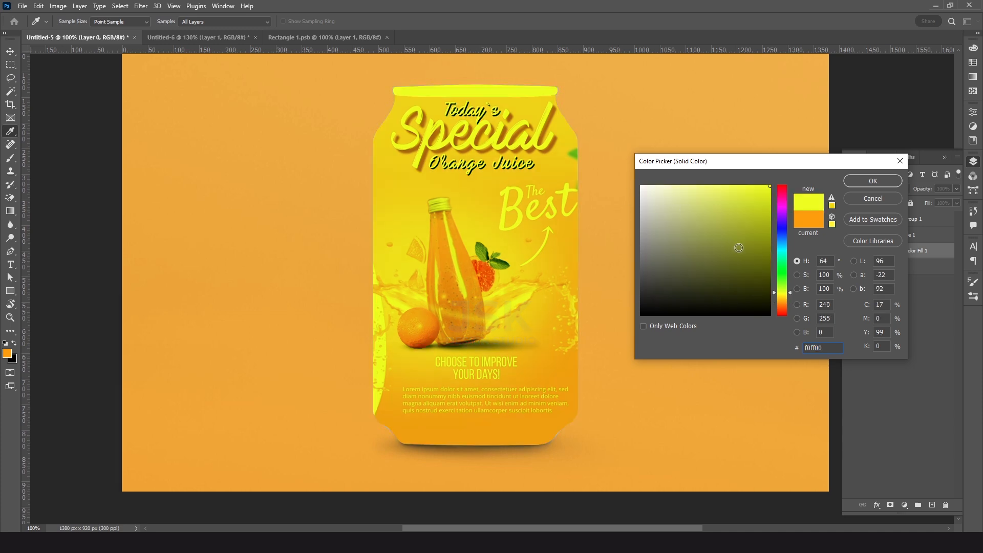
{"action": "left_click_drag", "start_coordinate": [760, 210], "coordinate": [761, 207]}
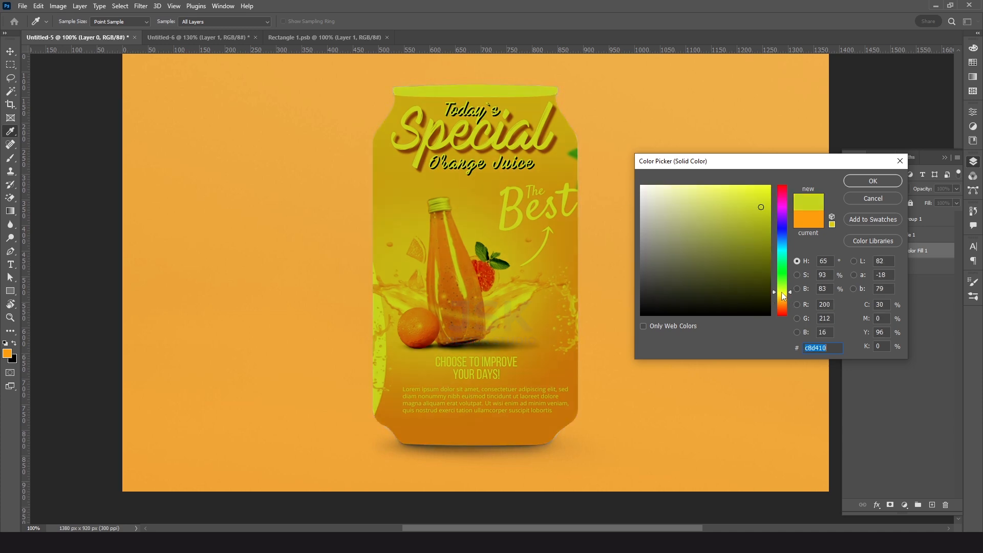
{"action": "left_click", "coordinate": [782, 298]}
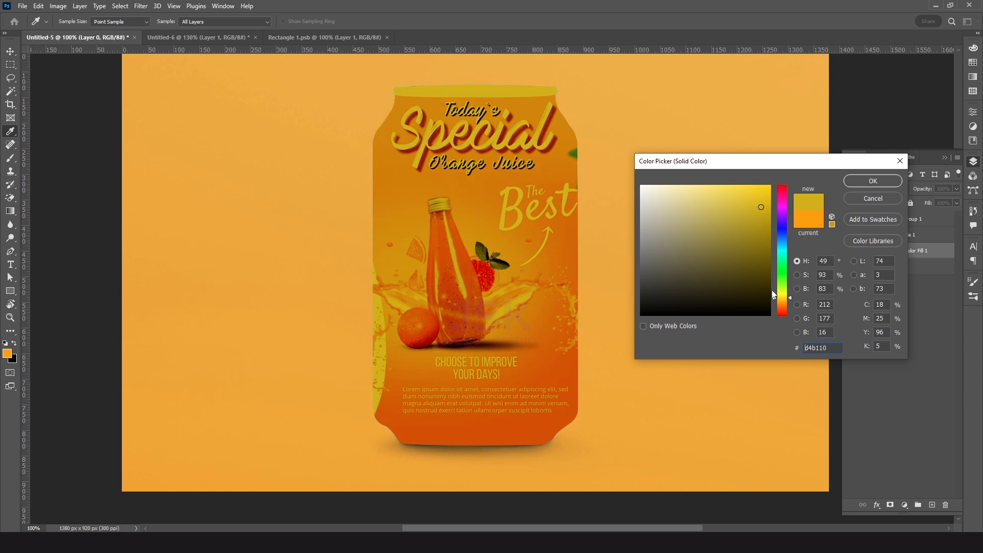
{"action": "left_click_drag", "start_coordinate": [763, 209], "coordinate": [759, 219]}
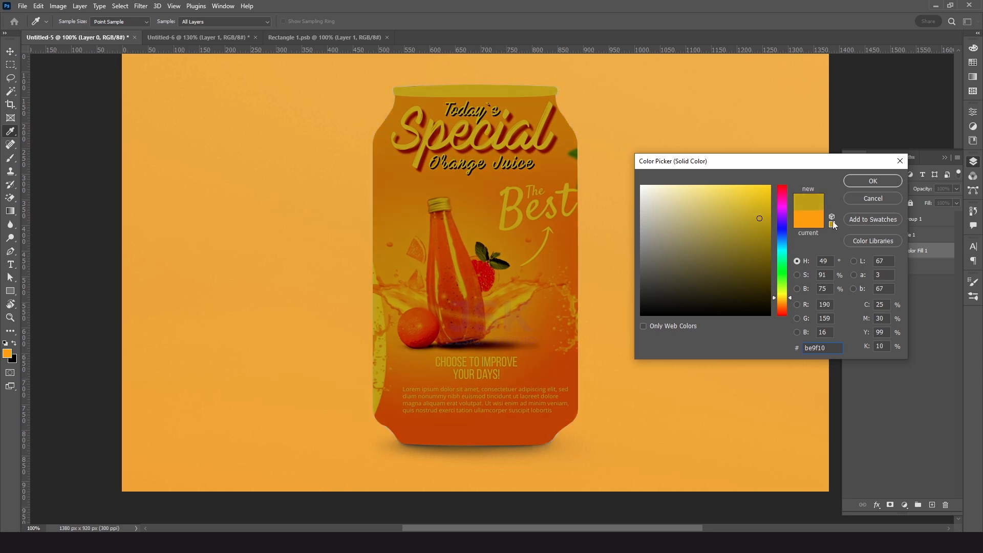
{"action": "left_click", "coordinate": [878, 185]}
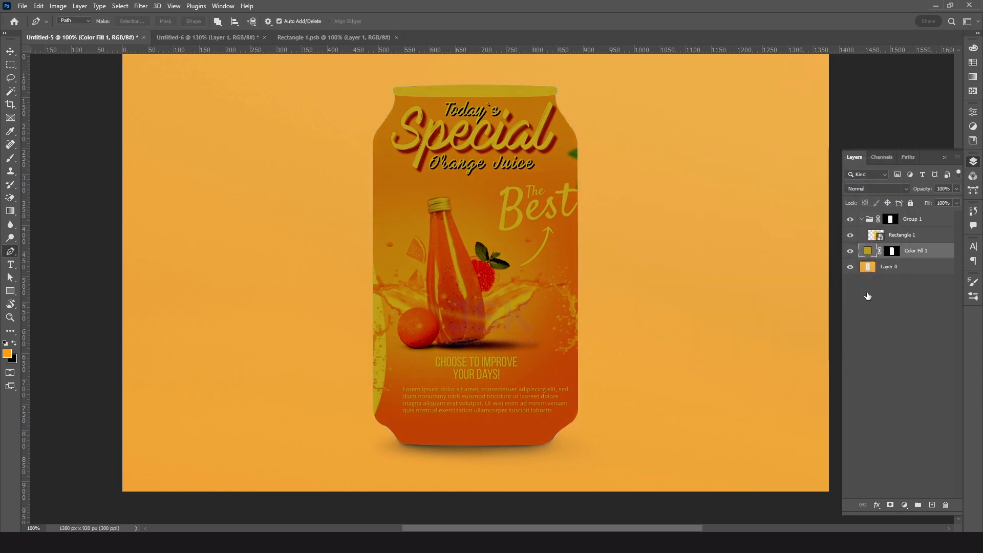
Step: Invert the Color Fill 1 layer mask so the fill covers the backdrop instead of the can
{"action": "left_click", "coordinate": [893, 251]}
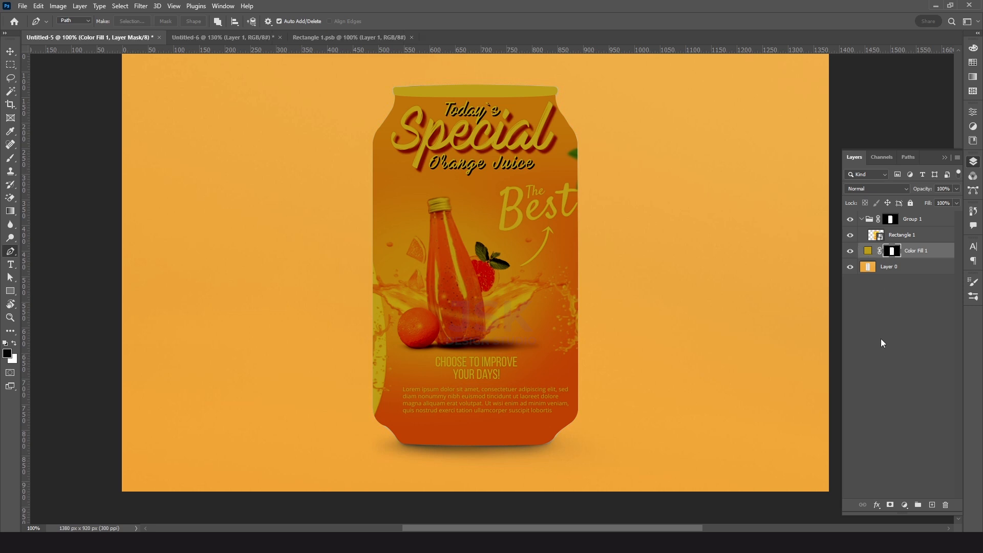
{"action": "key", "text": "ctrl+i"}
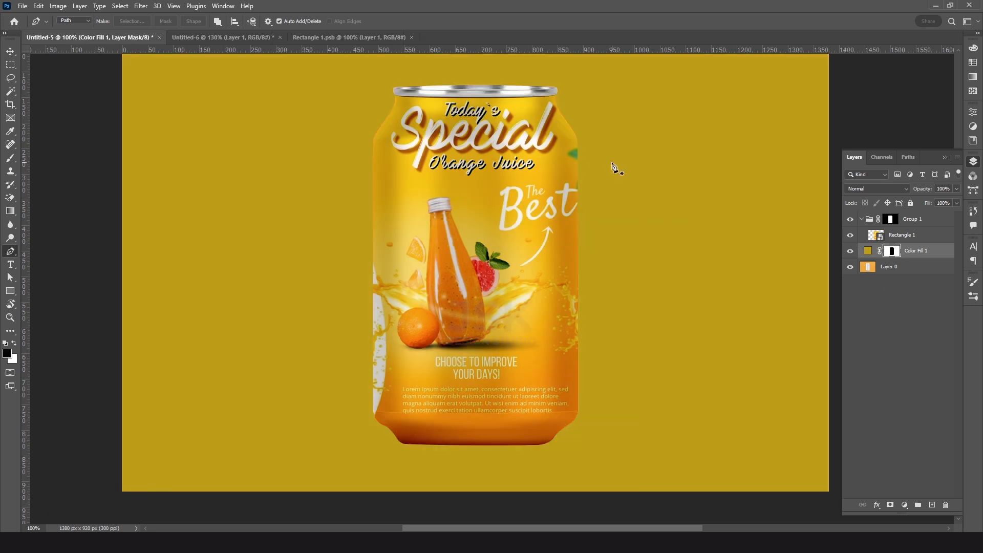
{"action": "key", "text": "ctrl+0"}
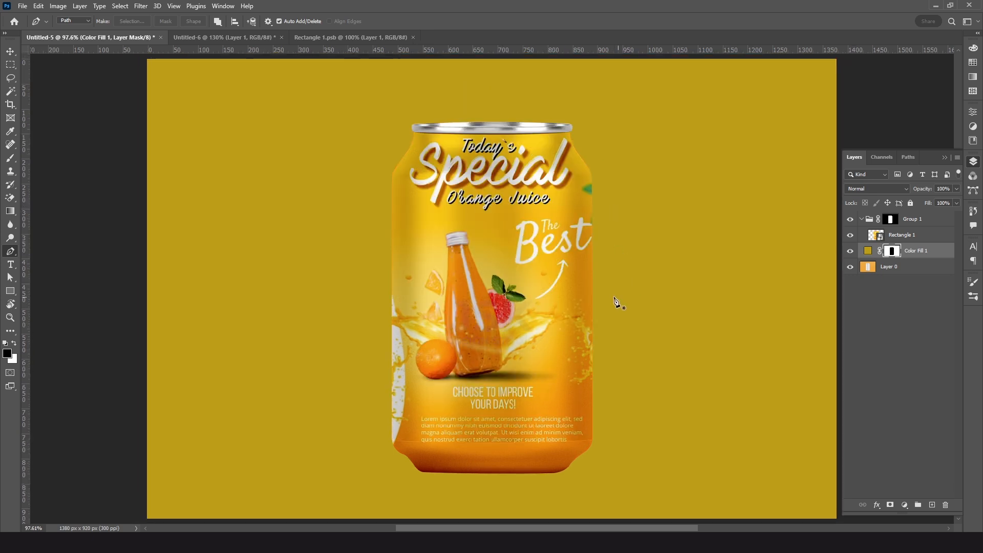
Step: Set the Color Fill 1 layer's blend mode to Linear Burn
{"action": "left_click", "coordinate": [867, 255]}
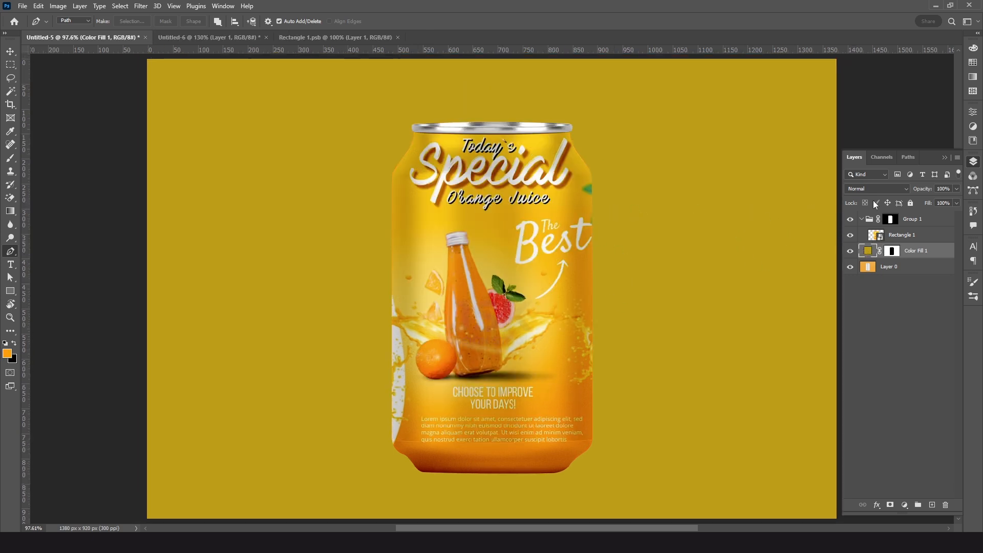
{"action": "left_click", "coordinate": [876, 191]}
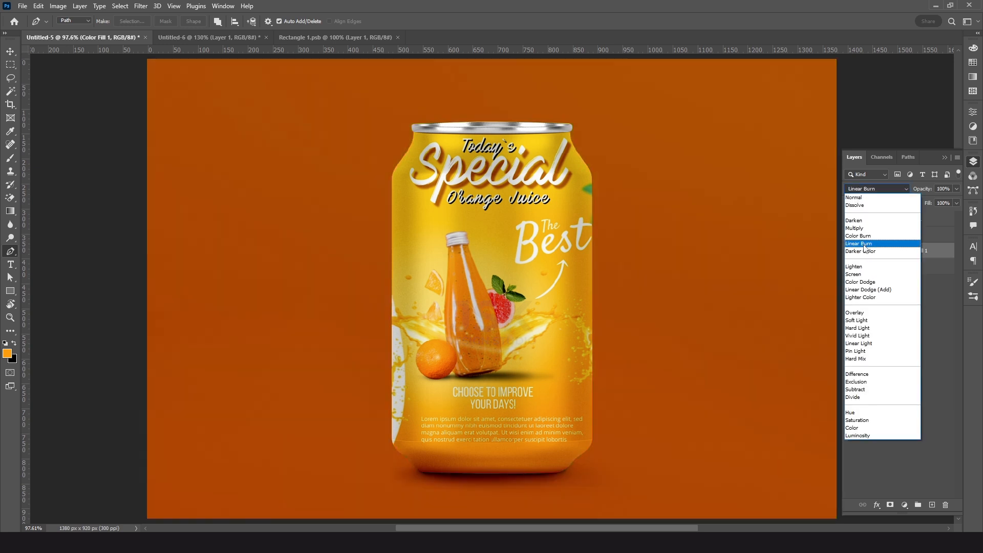
{"action": "left_click", "coordinate": [865, 243]}
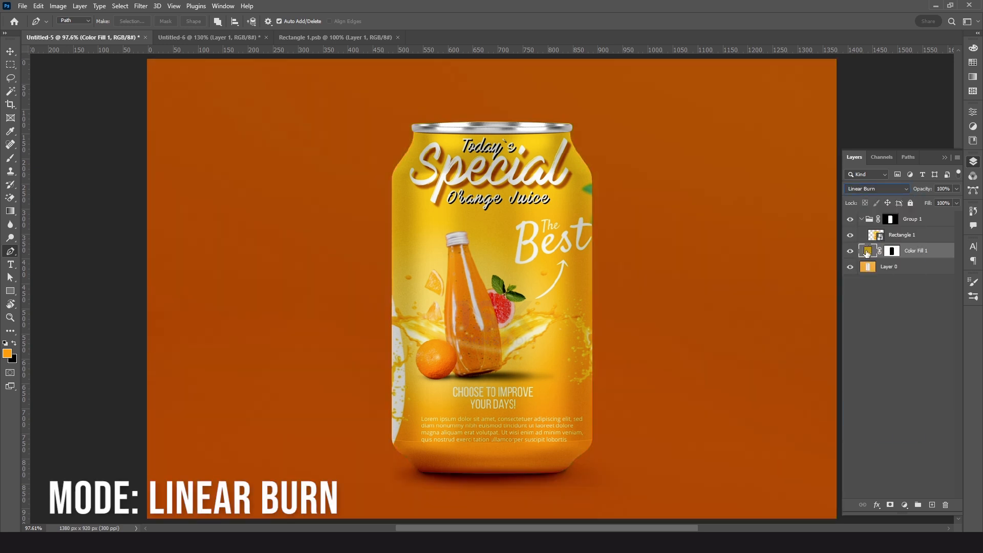
Step: Recolour the Color Fill 1 layer to the light yellow-green c5db6b
{"action": "double_click", "coordinate": [867, 251]}
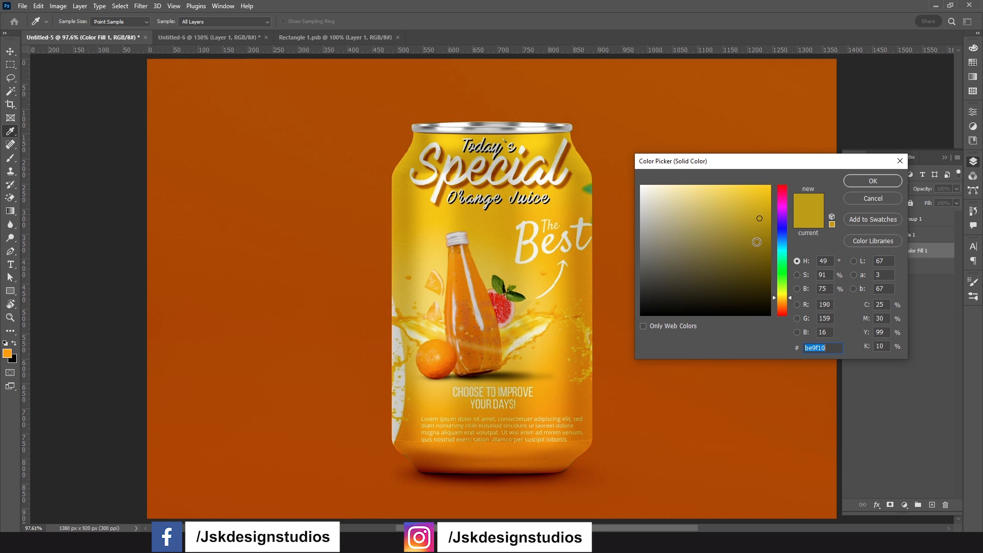
{"action": "left_click_drag", "start_coordinate": [756, 241], "coordinate": [702, 207]}
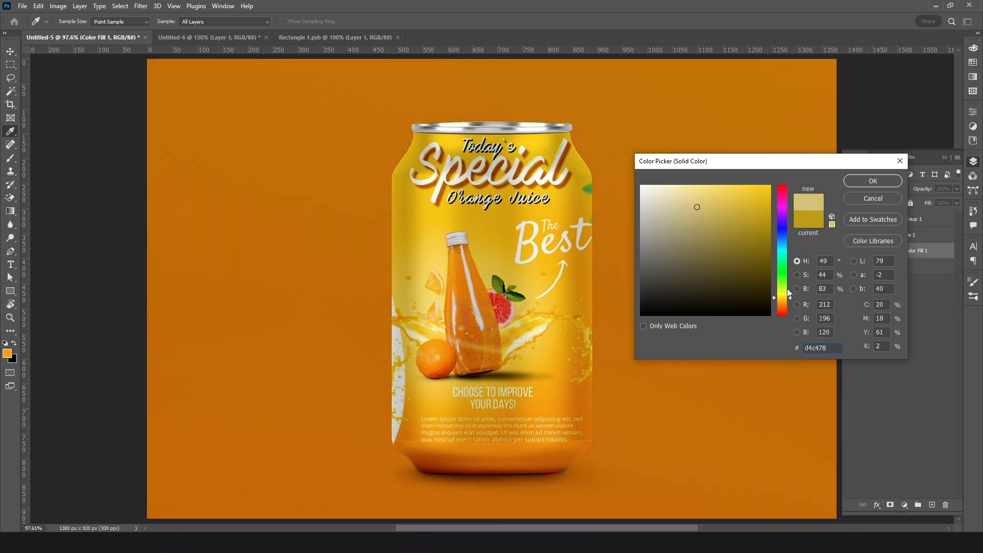
{"action": "left_click", "coordinate": [781, 290]}
{"action": "left_click_drag", "start_coordinate": [781, 290], "coordinate": [781, 295]}
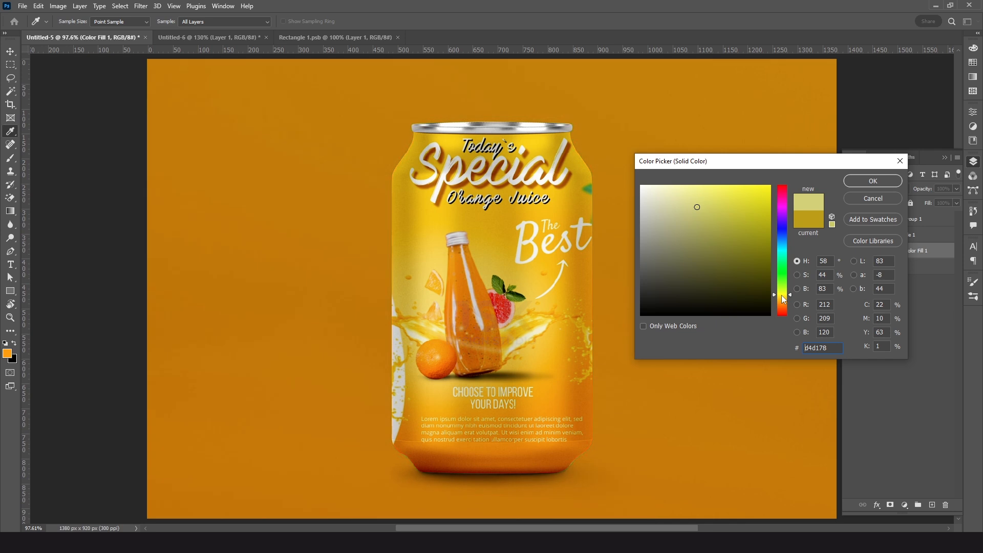
{"action": "left_click", "coordinate": [685, 223]}
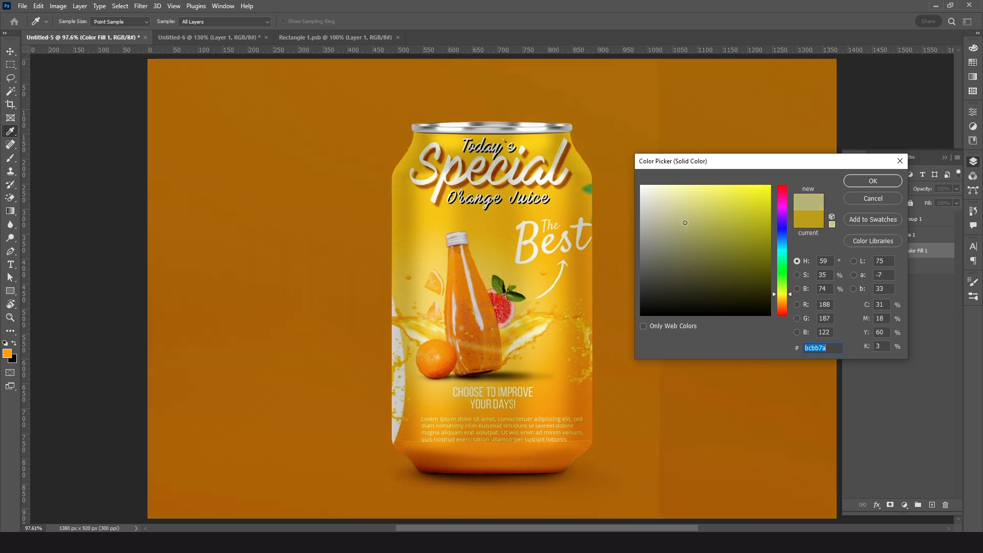
{"action": "left_click", "coordinate": [707, 203]}
{"action": "left_click", "coordinate": [782, 290]}
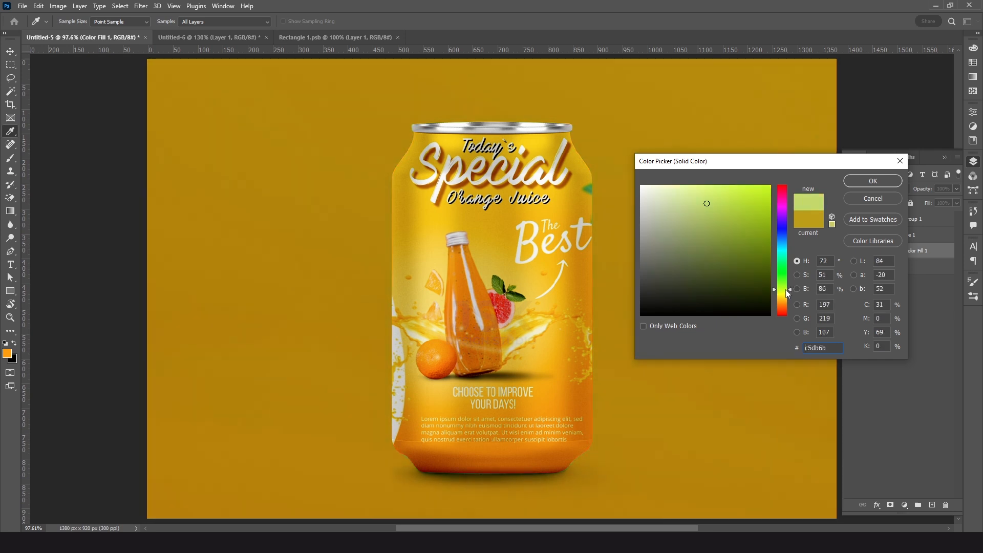
{"action": "left_click", "coordinate": [865, 181]}
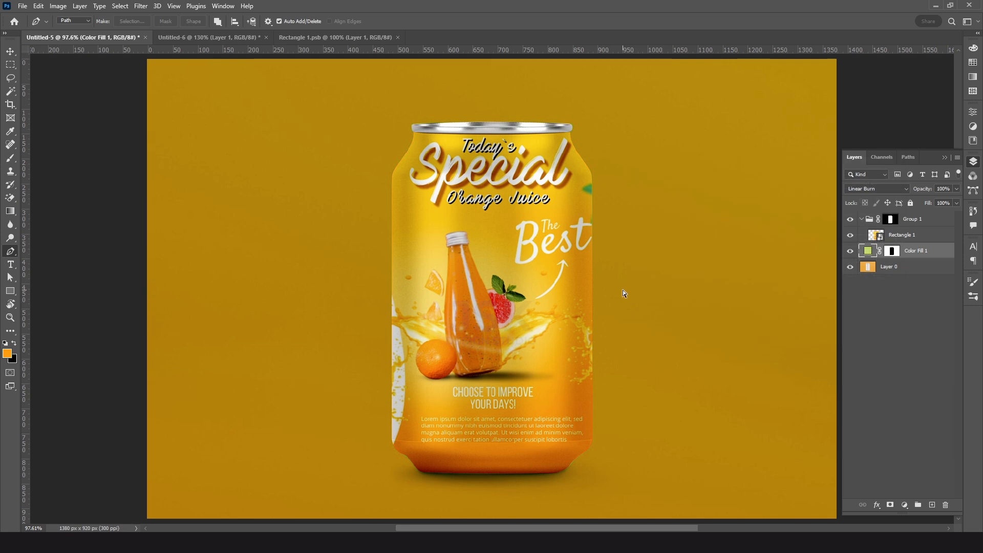
Step: Duplicate Layer 0 and place the copy above the Rectangle 1 layer inside Group 1
{"action": "key", "text": "v"}
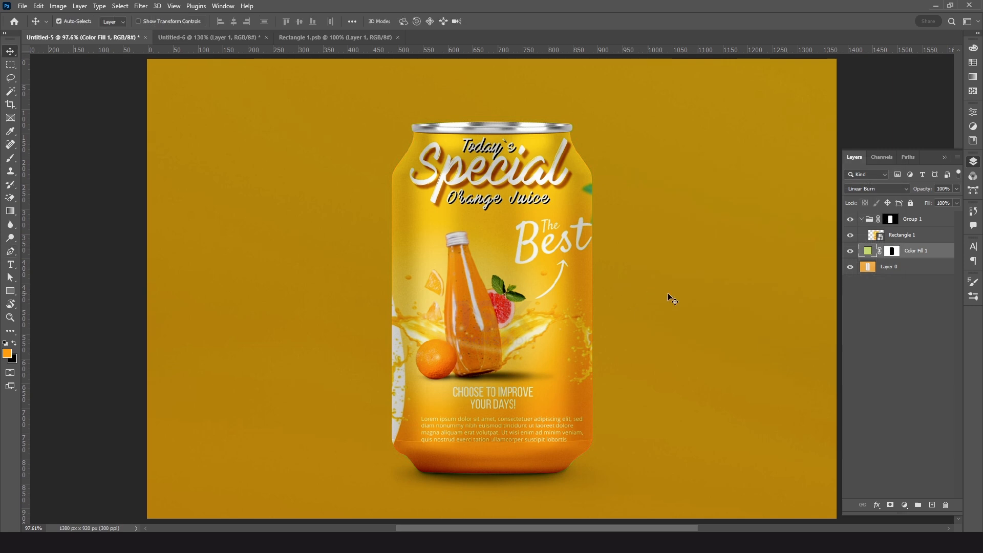
{"action": "left_click", "coordinate": [881, 267]}
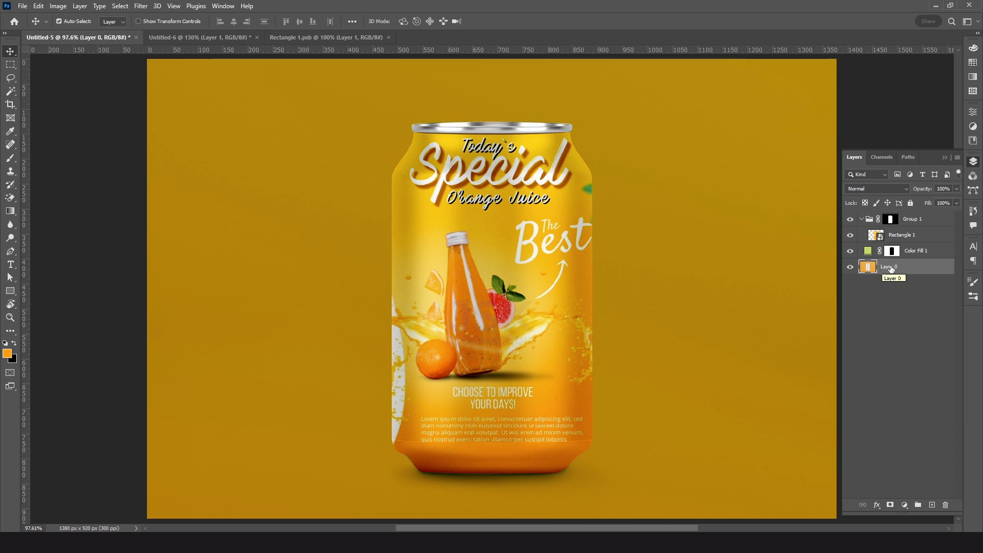
{"action": "key", "text": "ctrl"}
{"action": "key", "text": "ctrl+j"}
{"action": "left_click_drag", "start_coordinate": [886, 266], "coordinate": [884, 231]}
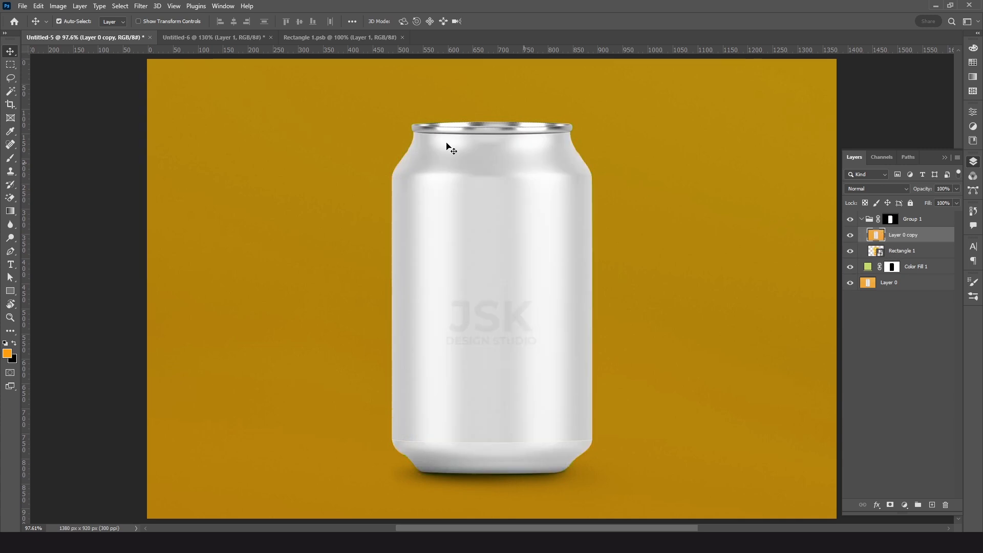
Step: Apply the Camera Raw Filter to Layer 0 copy with Contrast -69 and Whites +46
{"action": "left_click", "coordinate": [140, 5]}
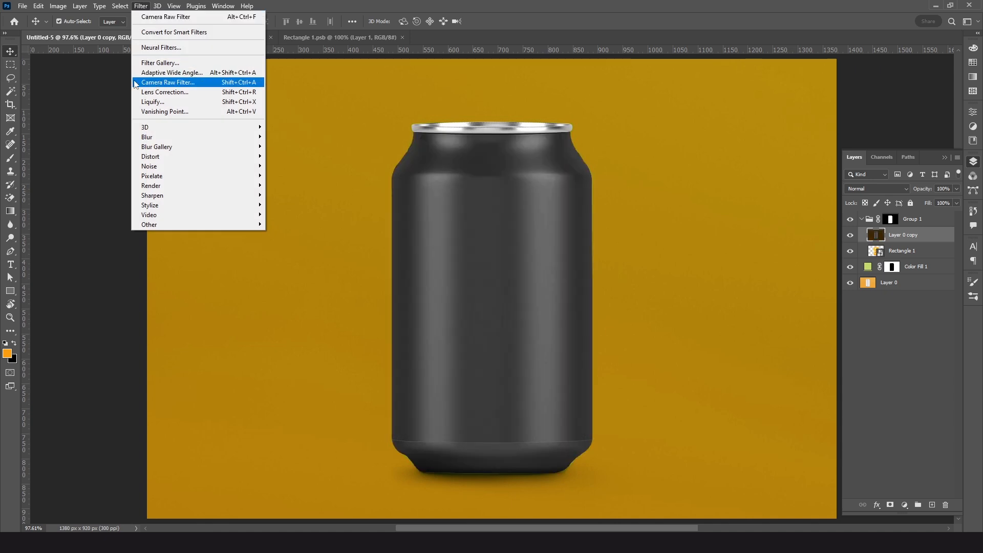
{"action": "left_click", "coordinate": [205, 87]}
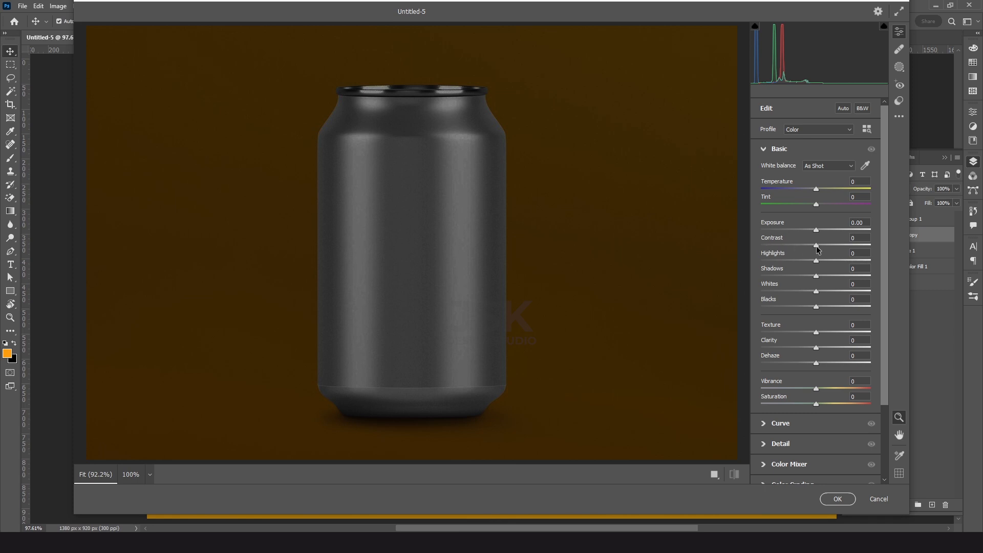
{"action": "left_click_drag", "start_coordinate": [816, 245], "coordinate": [778, 245]}
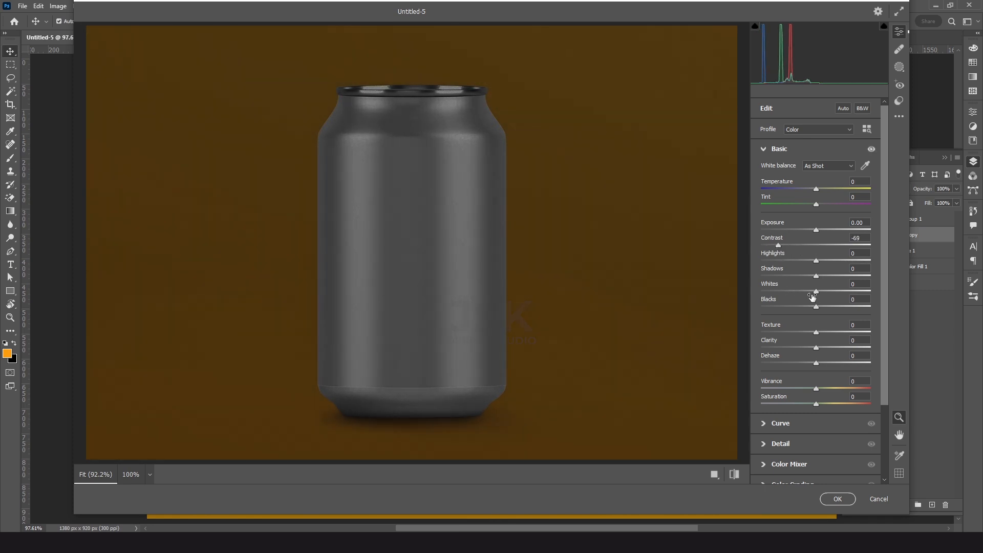
{"action": "left_click_drag", "start_coordinate": [815, 291], "coordinate": [842, 291]}
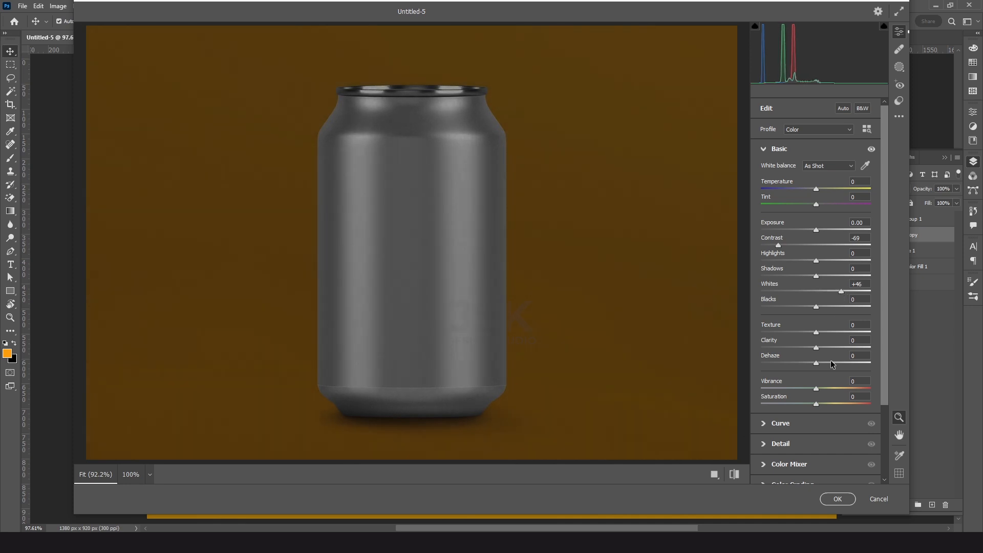
{"action": "left_click", "coordinate": [837, 498]}
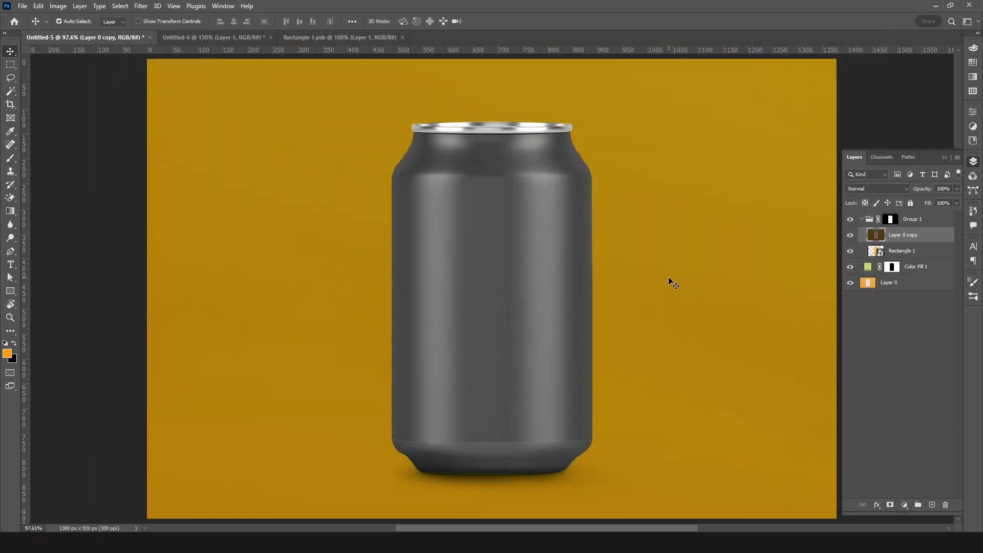
Step: Set Layer 0 copy's blend mode to Screen and its opacity to 15%, trying 10% and 20% first
{"action": "left_click", "coordinate": [873, 188]}
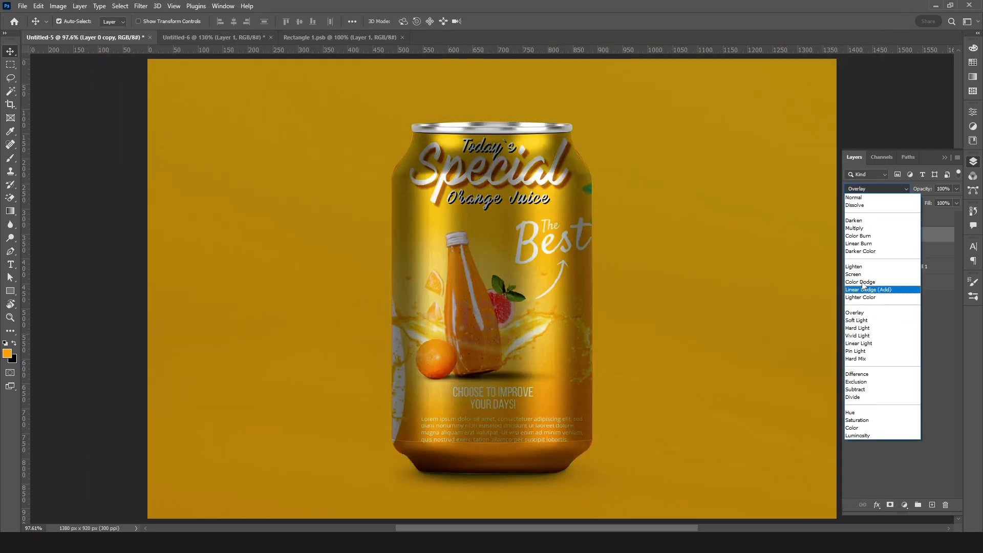
{"action": "left_click", "coordinate": [853, 274]}
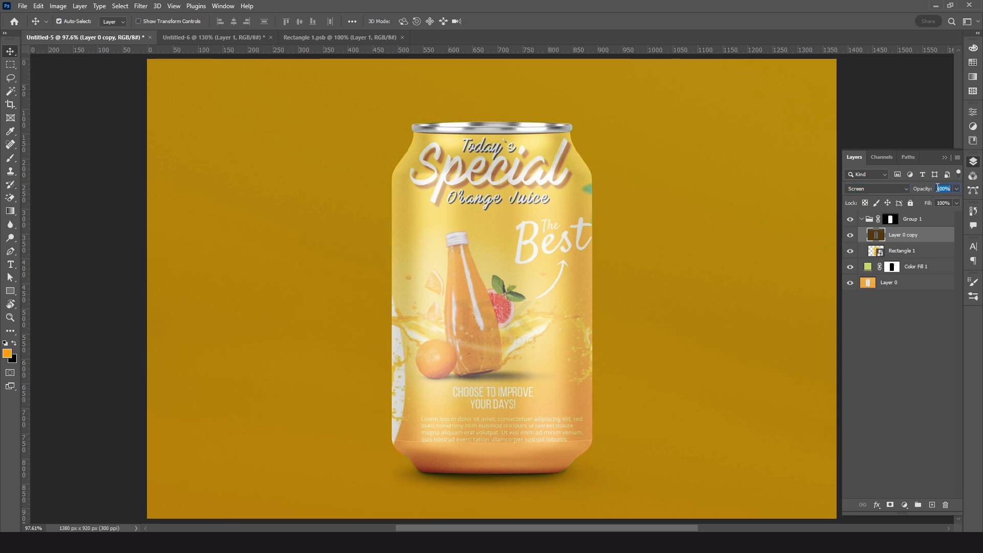
{"action": "type", "text": "10"}
{"action": "key", "text": "Return"}
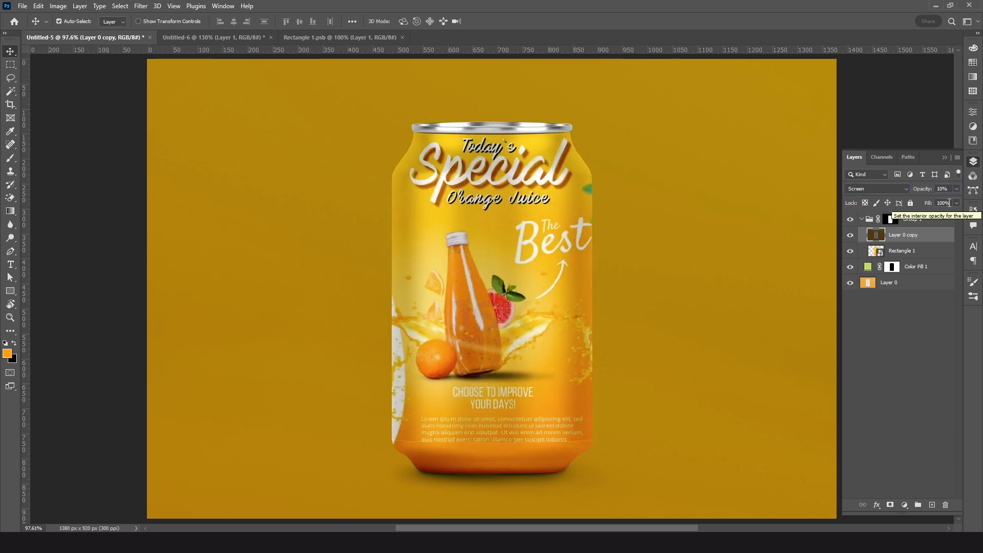
{"action": "type", "text": "20"}
{"action": "key", "text": "Return"}
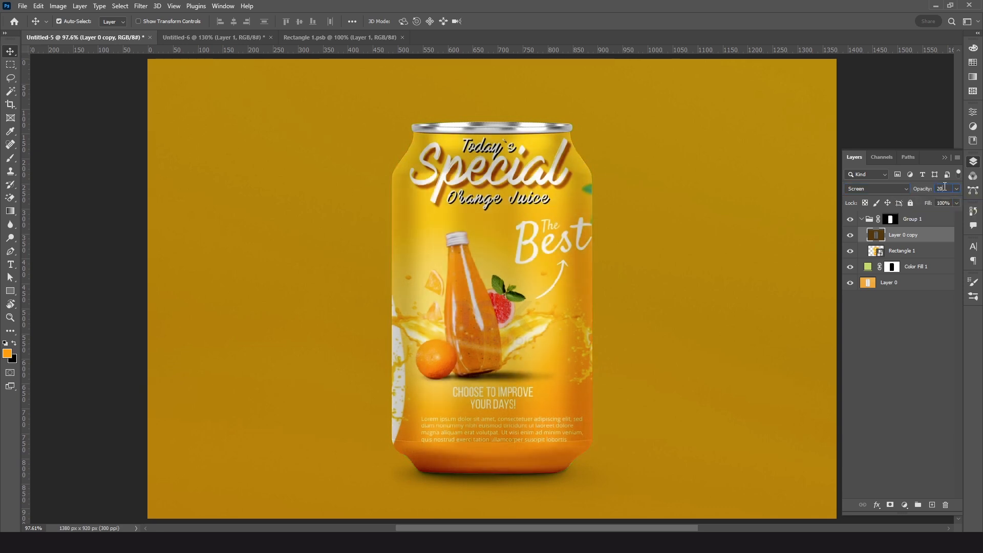
{"action": "type", "text": "15"}
{"action": "key", "text": "Return"}
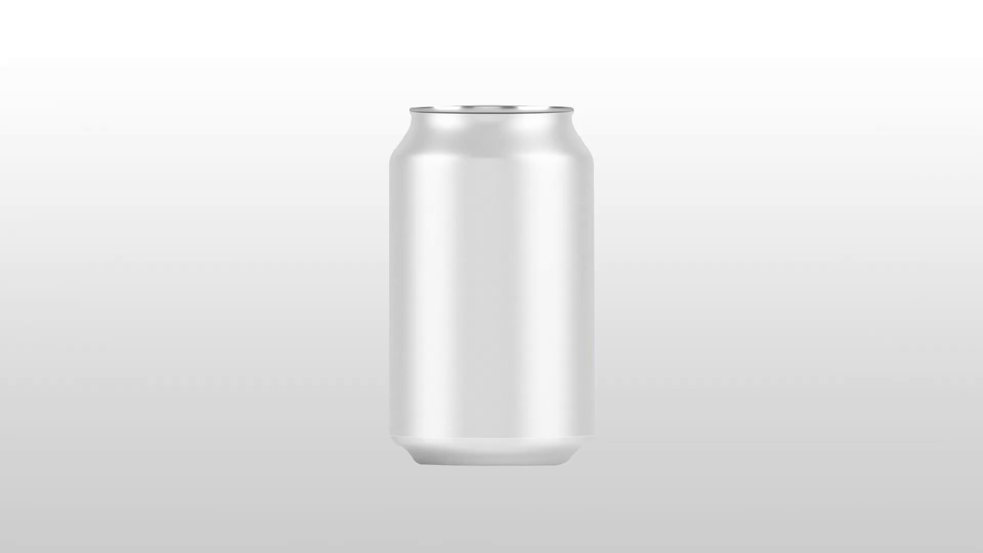